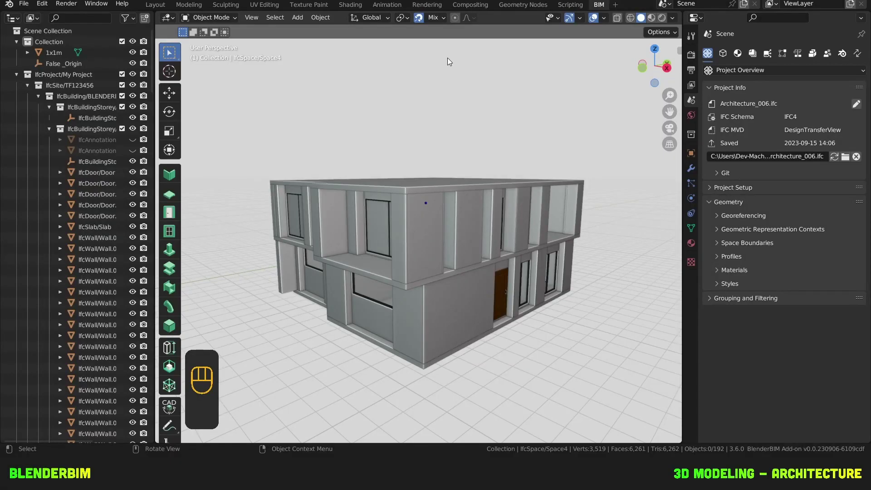
Hide the roof slab and toggle off the visibility of the spaces to expose the upper-floor rooms.
middle_click_drag(434, 117, 422, 150)
left_click(429, 162)
key("h")
left_click(169, 366)
scroll(350, 199, "up", 2)
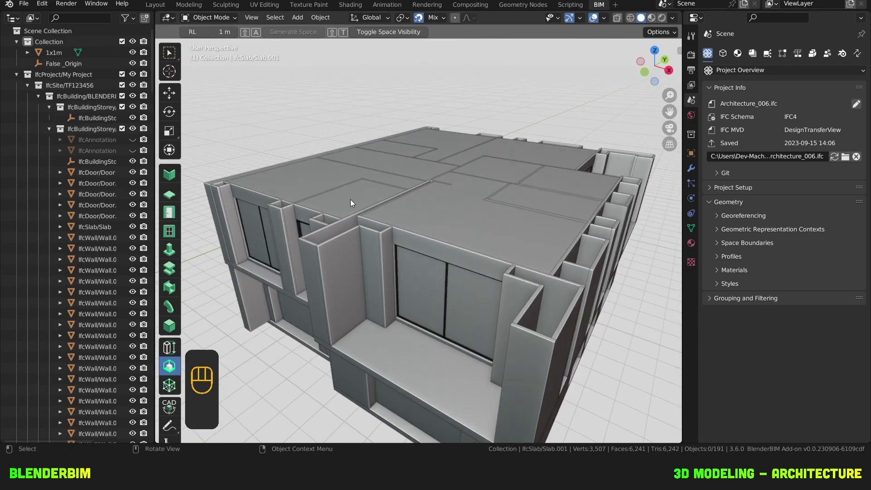
key("shift+t")
middle_click_drag(423, 154, 464, 282)
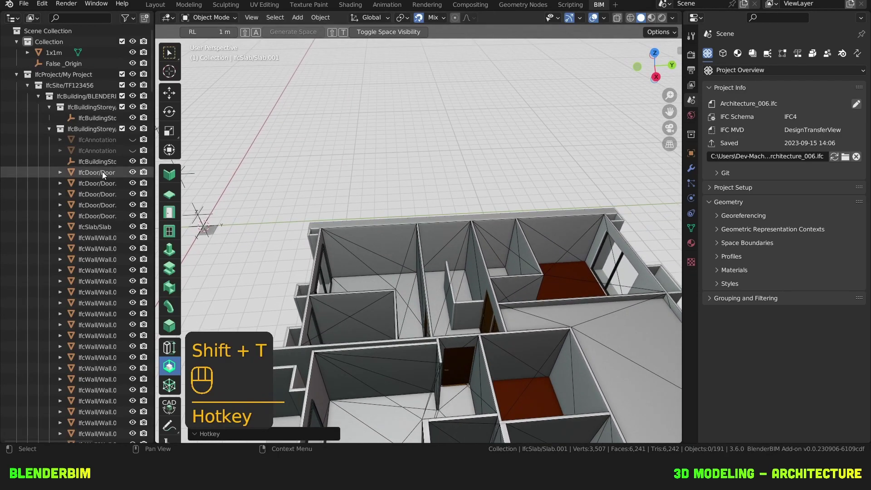
Collapse the first expanded storey collection and show the construction plan annotation of the storey below it in the outliner.
left_click(50, 130)
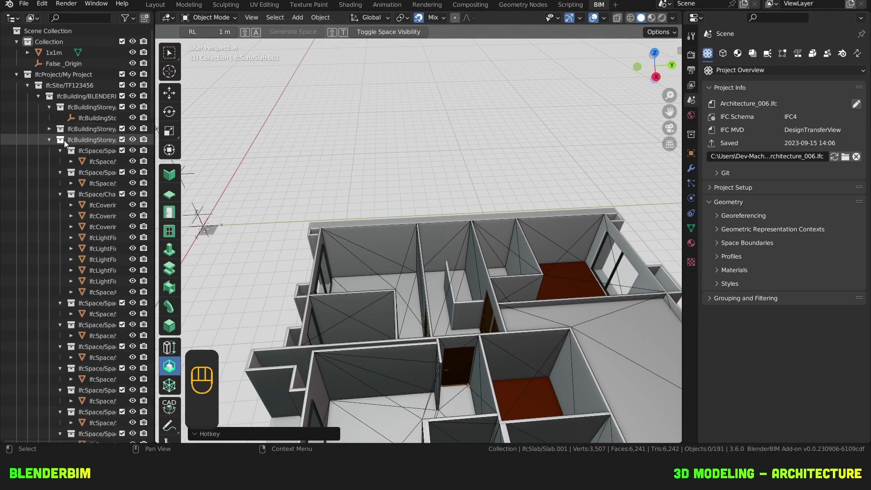
scroll(109, 317, "down", 5)
left_click(132, 363)
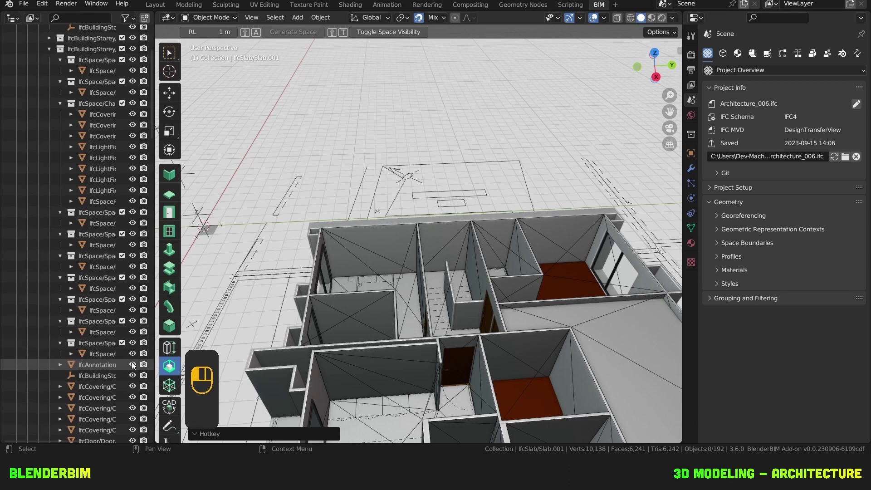
Select the upper floor slab, place the 3D cursor on the stair landing in top view, and add a void there.
left_click(443, 280)
key("KP_0")
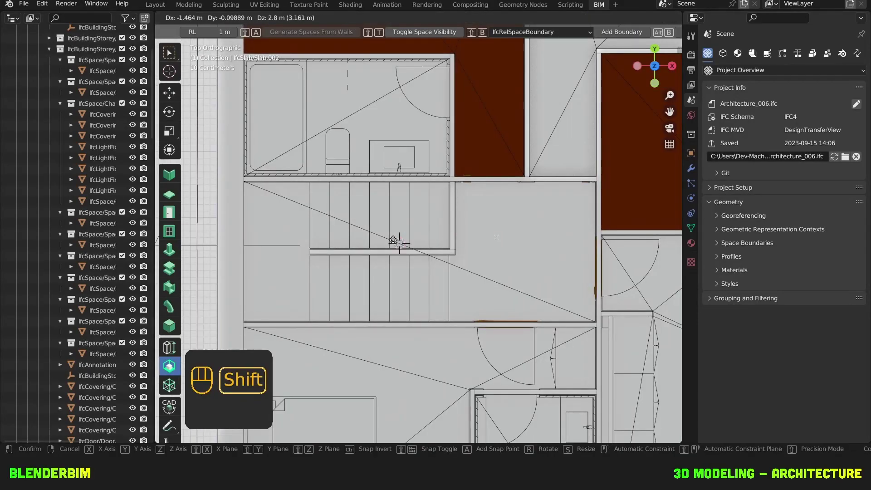
left_click(279, 259)
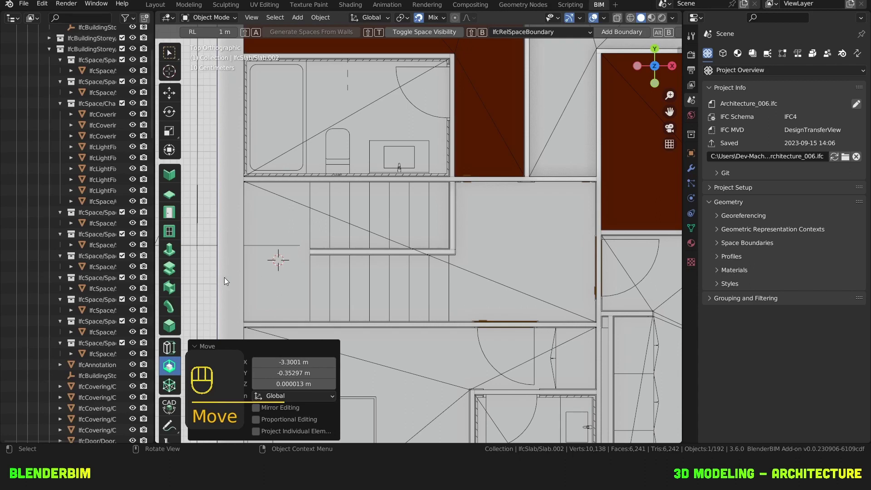
left_click(173, 328)
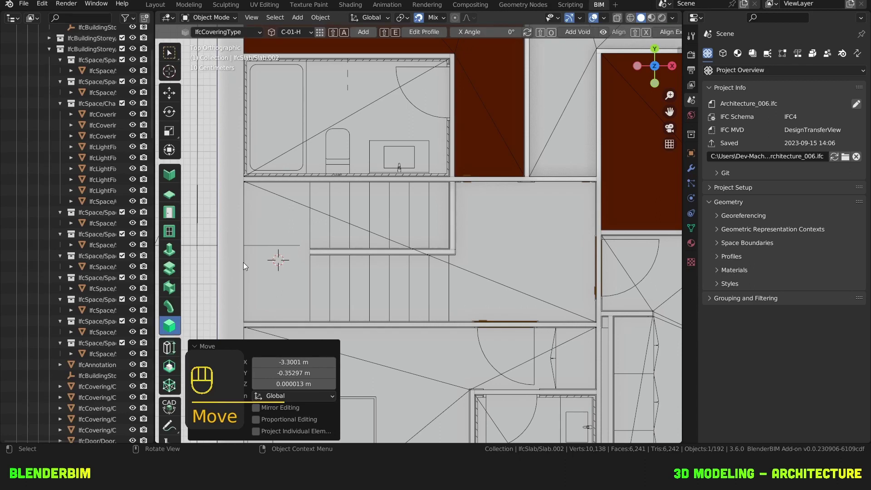
key("shift+o")
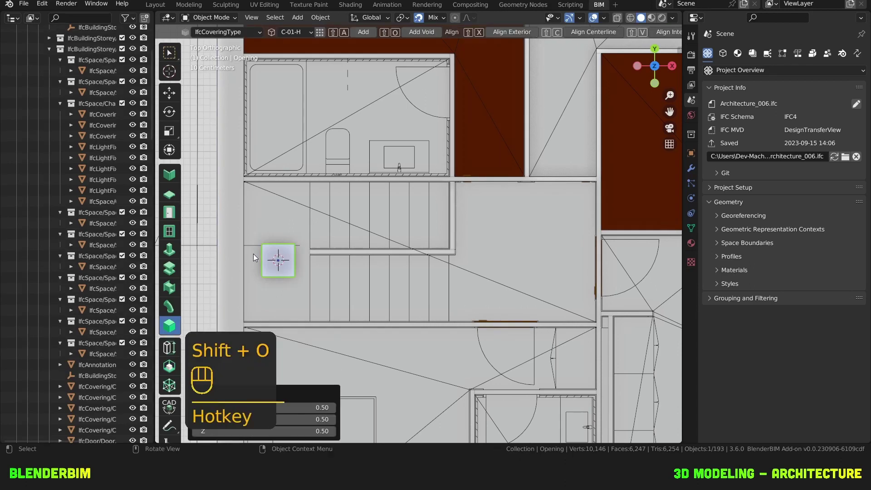
Enable X-ray and move the opening's stair-side vertices 2.3306 m along X to the end of the drawn steps.
left_click(618, 19)
left_click(374, 208)
left_click(285, 269)
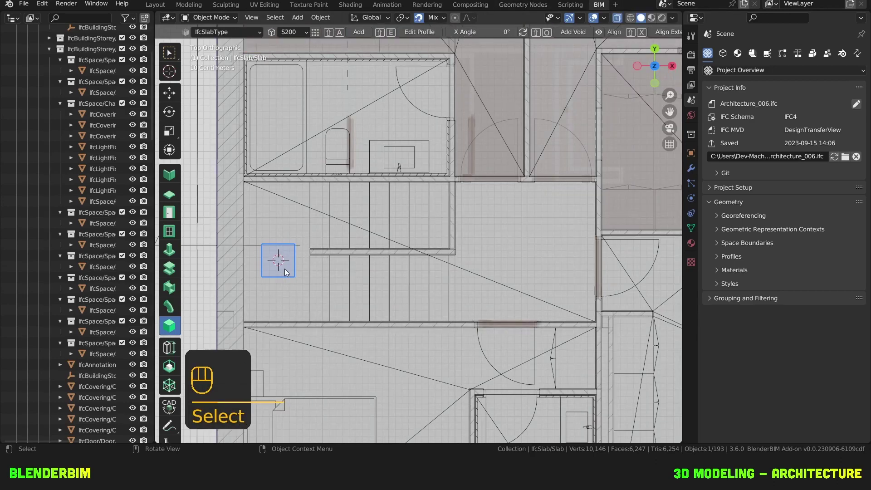
key("Tab")
left_click(305, 223)
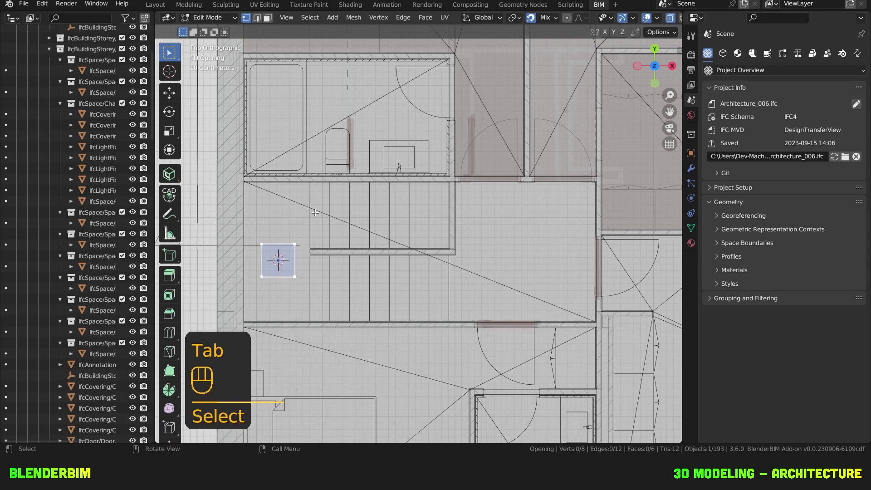
left_click_drag(321, 216, 288, 310)
key("g")
key("x")
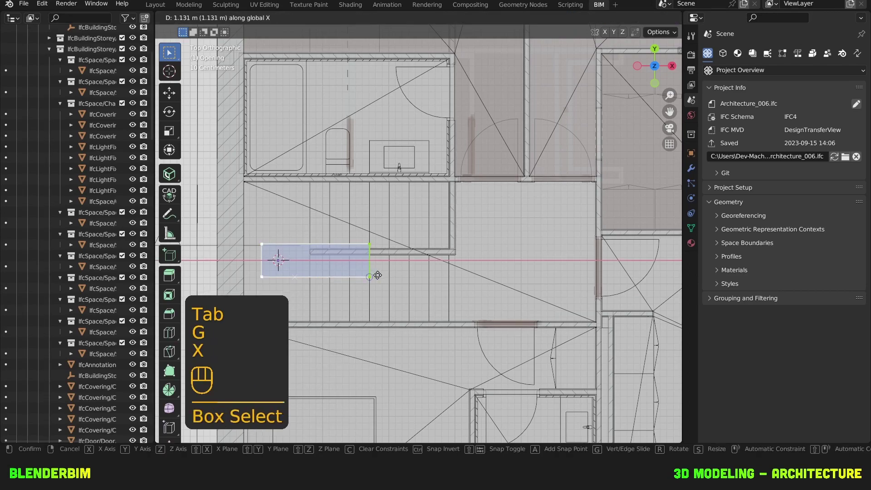
left_click(449, 292)
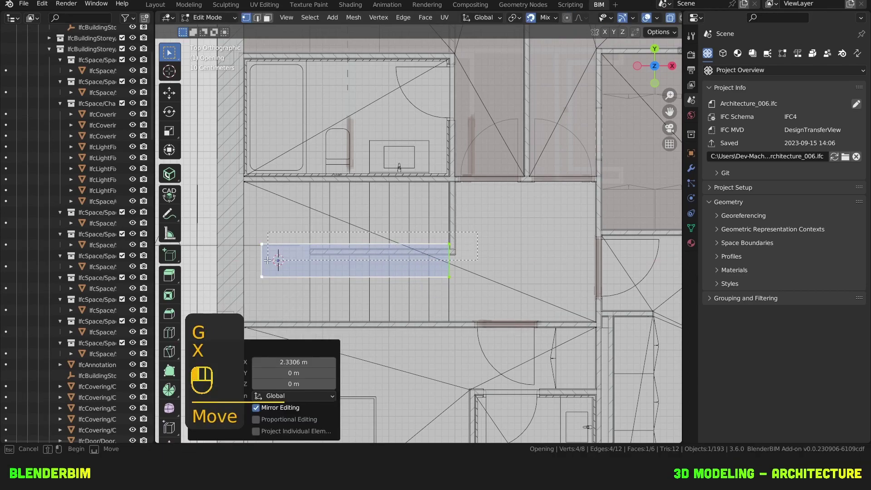
Extend the opening's remaining sides to the stairwell walls: about 0.93 m in +Y, 0.26937 m in -X and 0.68308 m in -Y.
left_click_drag(458, 234, 250, 260)
key("g")
key("y")
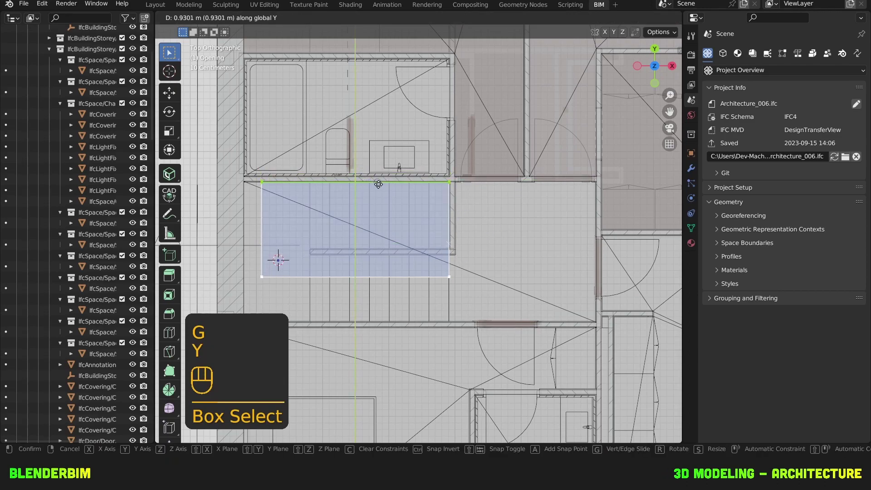
left_click(391, 180)
left_click_drag(303, 142, 243, 281)
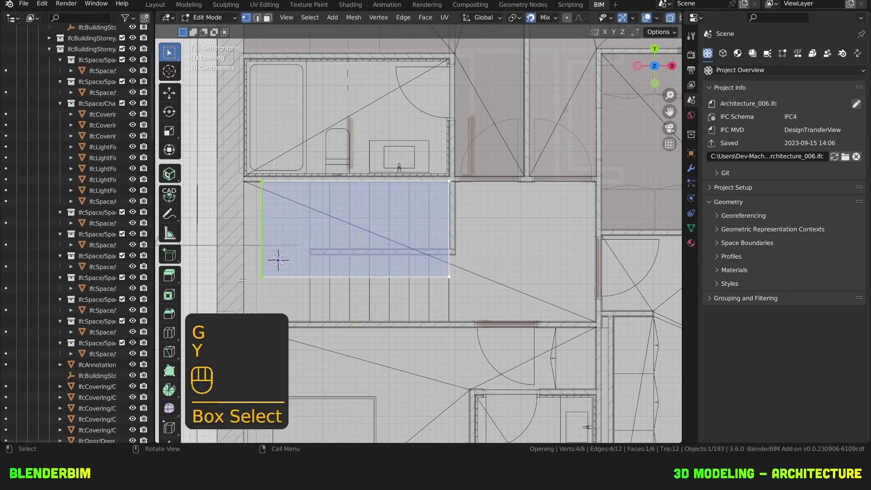
key("g")
left_click(246, 231)
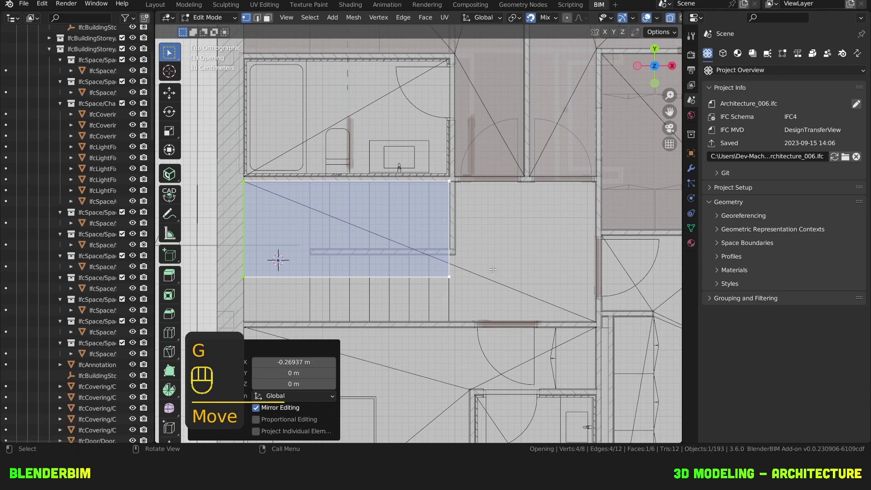
left_click_drag(493, 269, 233, 291)
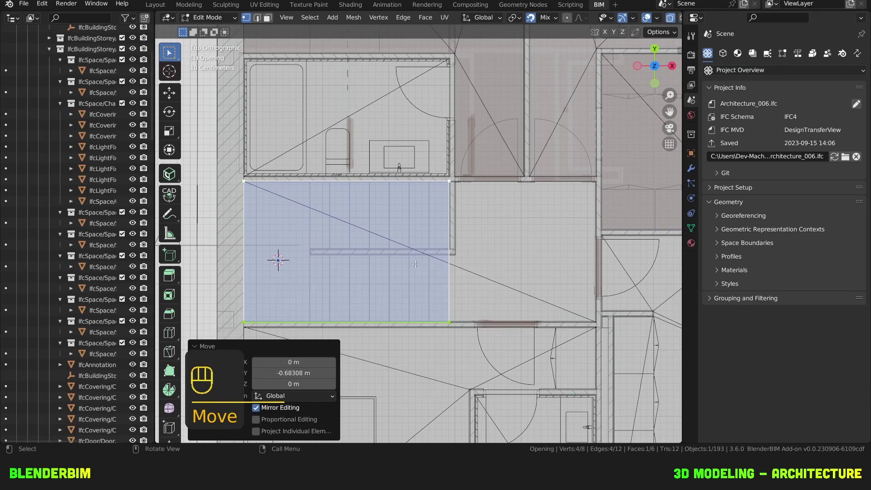
key("Tab")
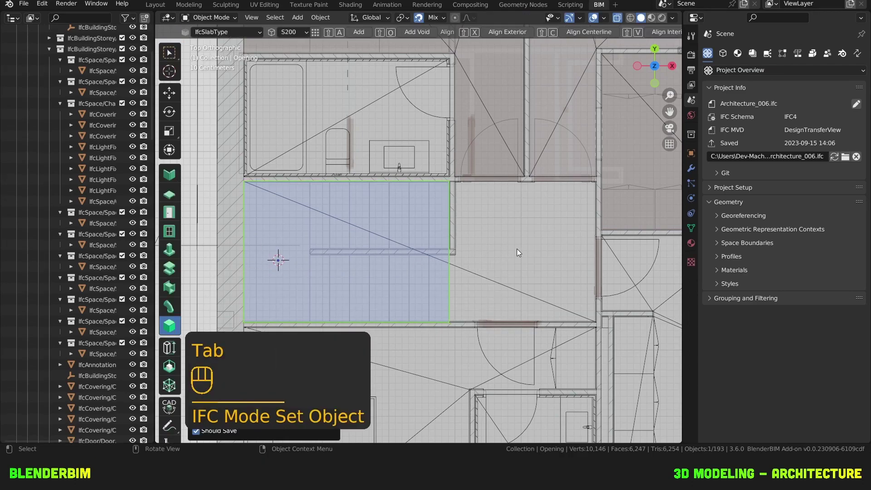
Turn off X-ray and apply the opening as a void in the upper floor slab.
middle_click_drag(508, 247, 495, 231)
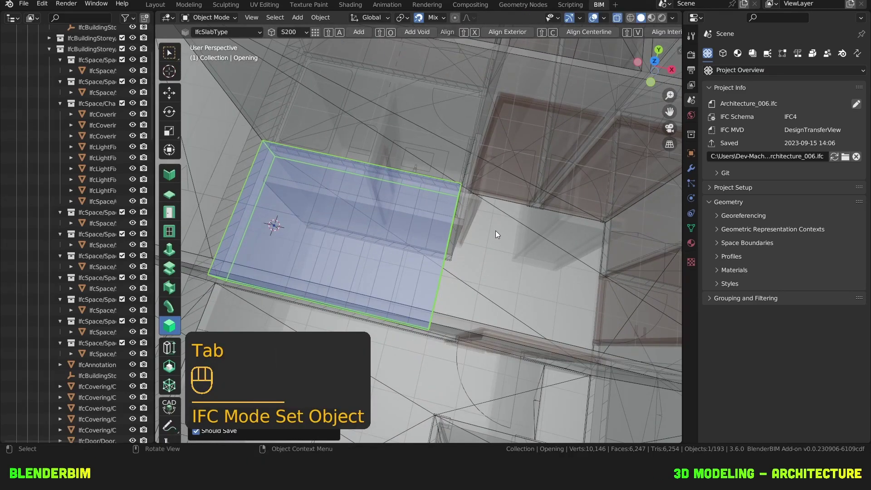
left_click(616, 19)
left_click(502, 255, "shift")
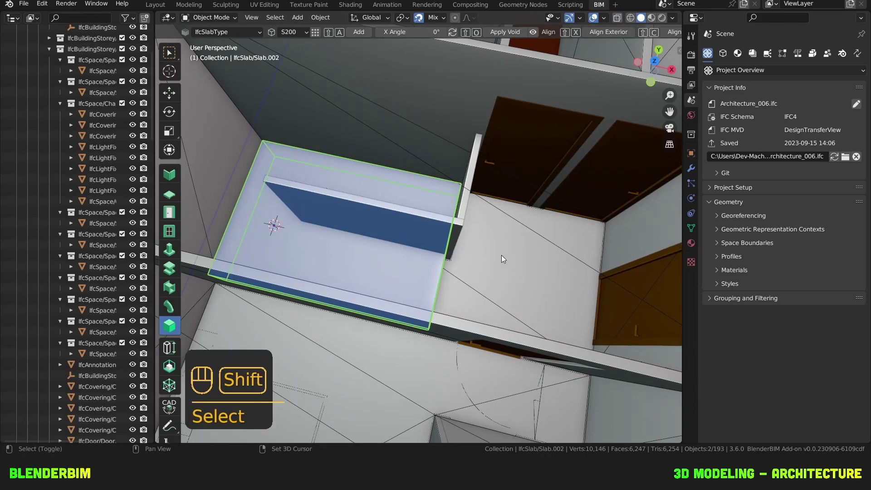
scroll(501, 255, "down", 6)
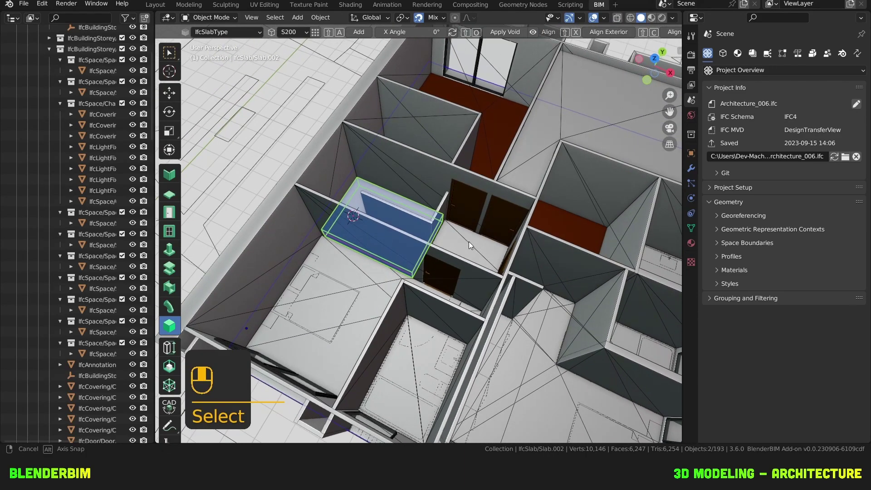
left_click(469, 241, "shift")
key("shift+o")
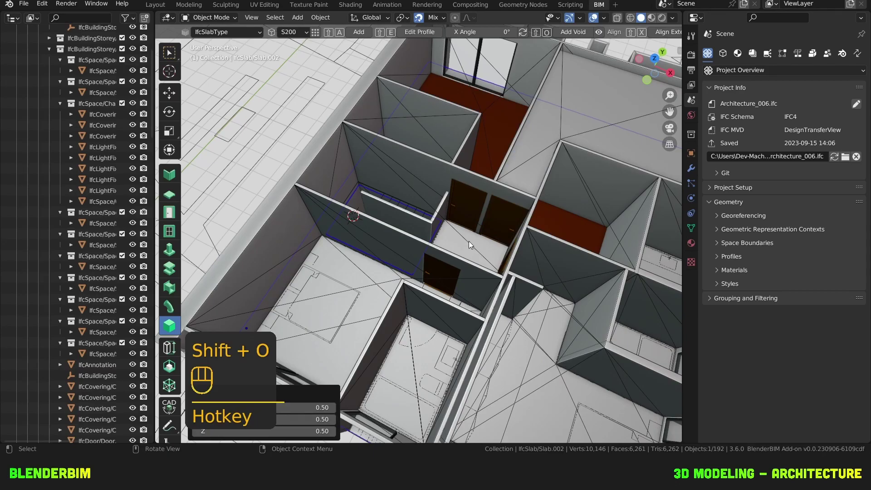
Place the 3D cursor on the lower floor inside the stairwell, seen through the slab opening.
middle_click_drag(469, 241, 345, 200)
left_click(350, 249)
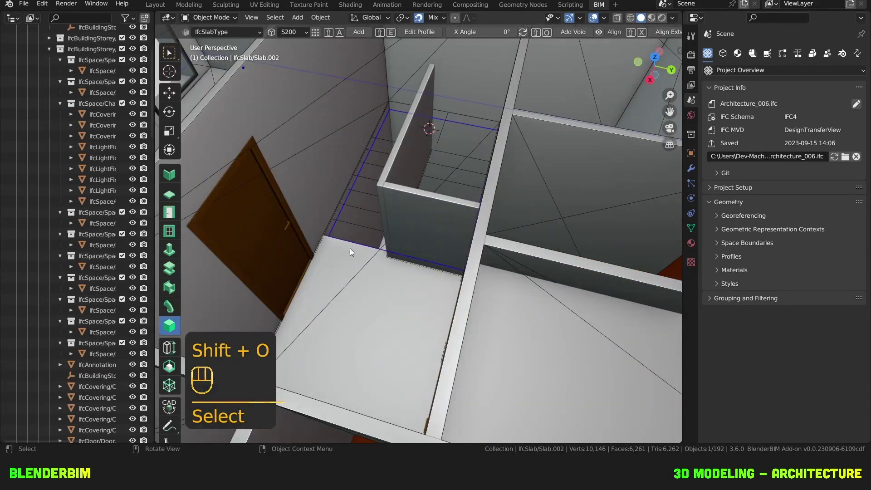
middle_click_drag(350, 248, 369, 178)
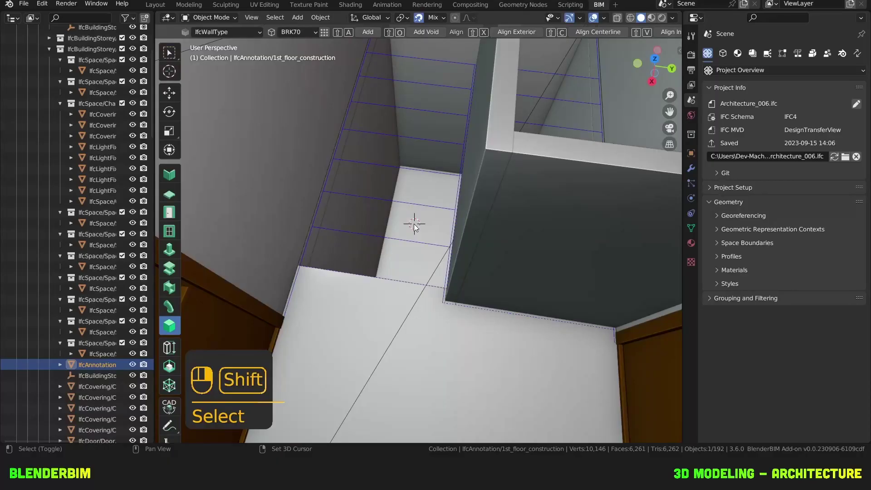
left_click(389, 208)
scroll(435, 182, "up", 3)
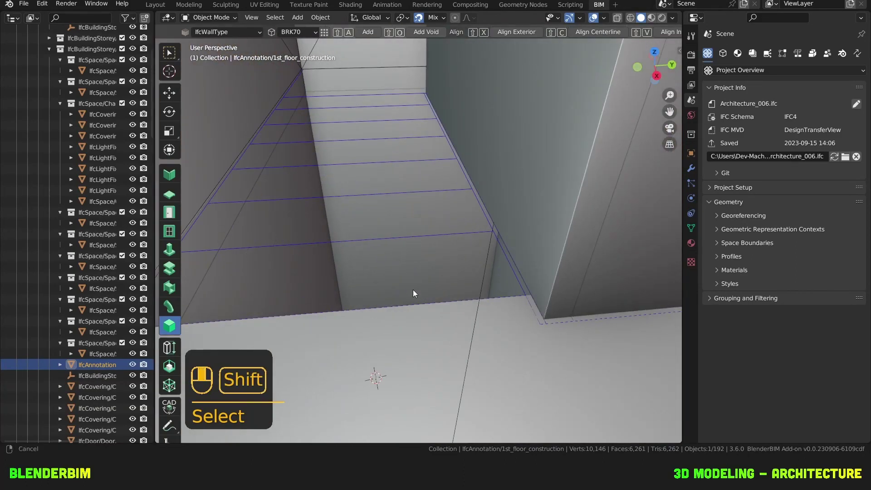
middle_click_drag(413, 289, 402, 351, "shift")
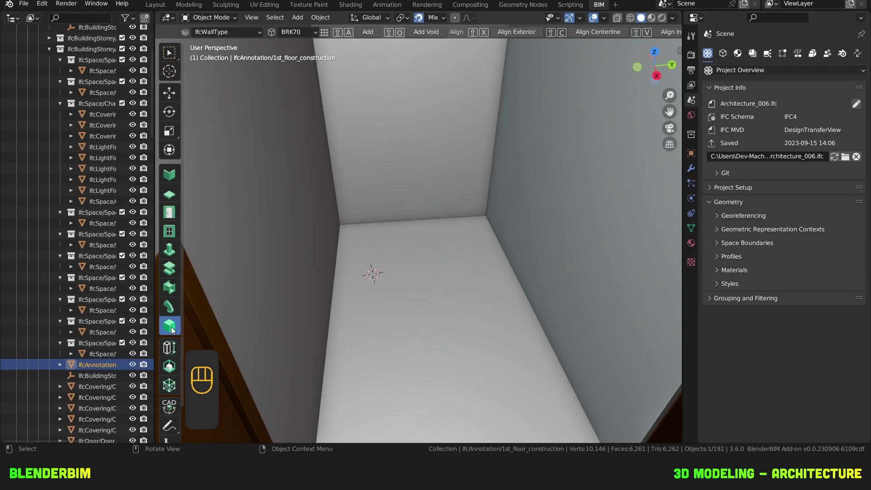
Search the element type classes for "stair" and set the class to IfcStairFlightType.
left_click(325, 32)
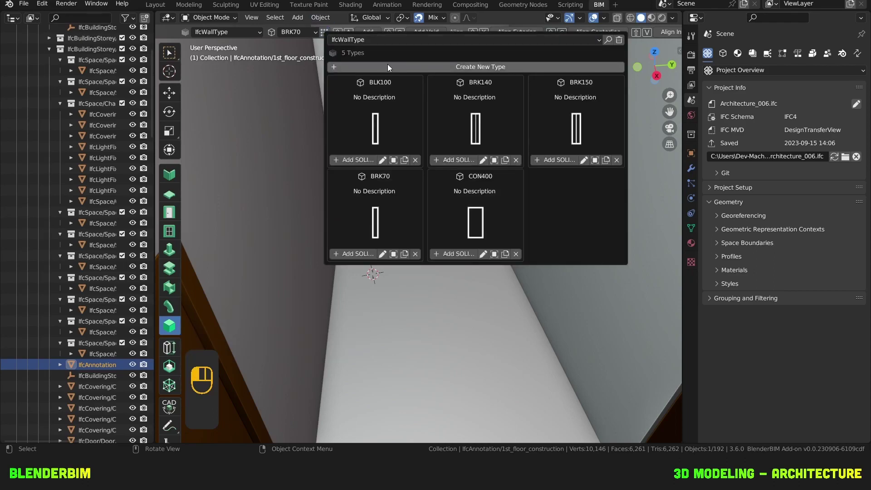
left_click(608, 40)
left_click(583, 55)
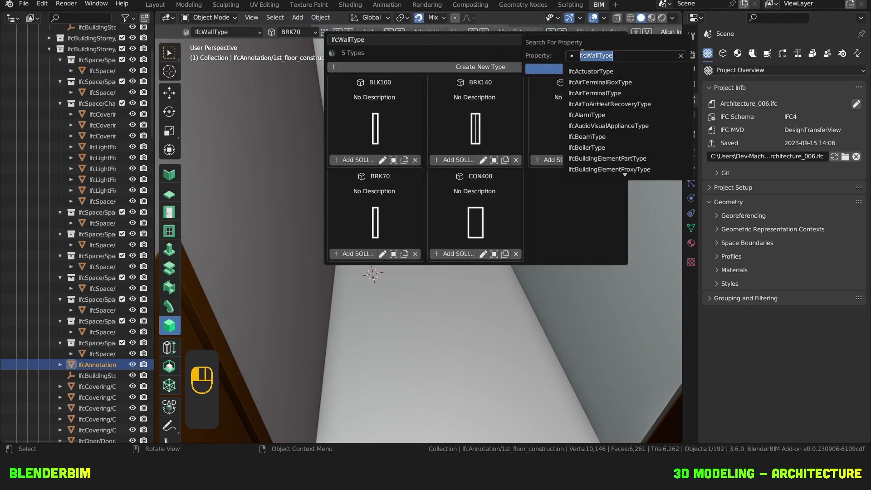
type("stair")
left_click(594, 82)
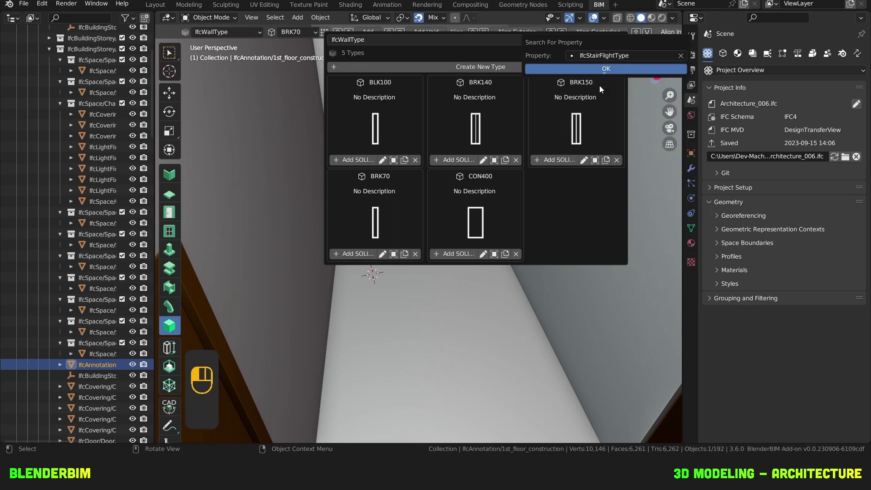
left_click(606, 69)
Create a new stair flight type named st-01 with predefined type STRAIGHT and the Stair template.
left_click(555, 66)
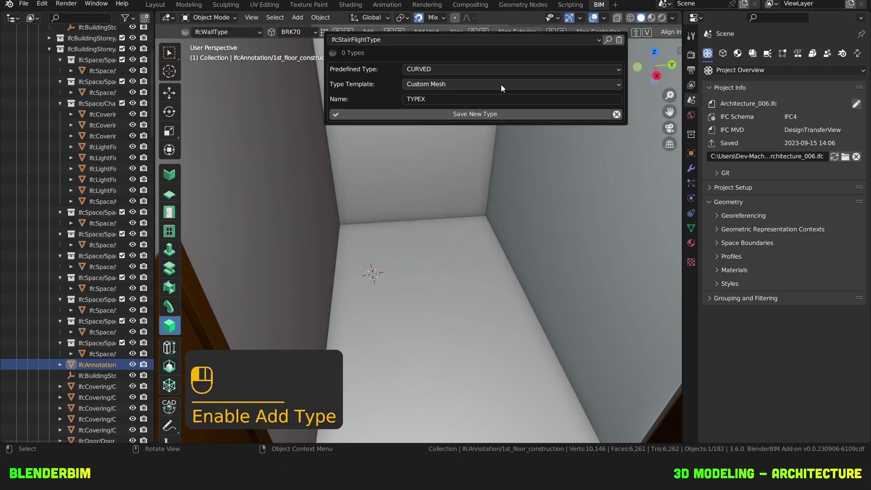
left_click(494, 71)
left_click(428, 128)
left_click(456, 86)
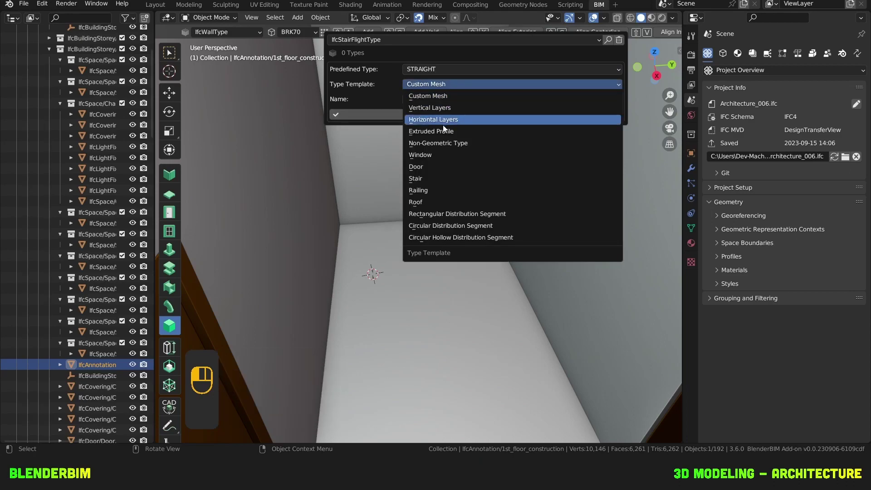
left_click(421, 178)
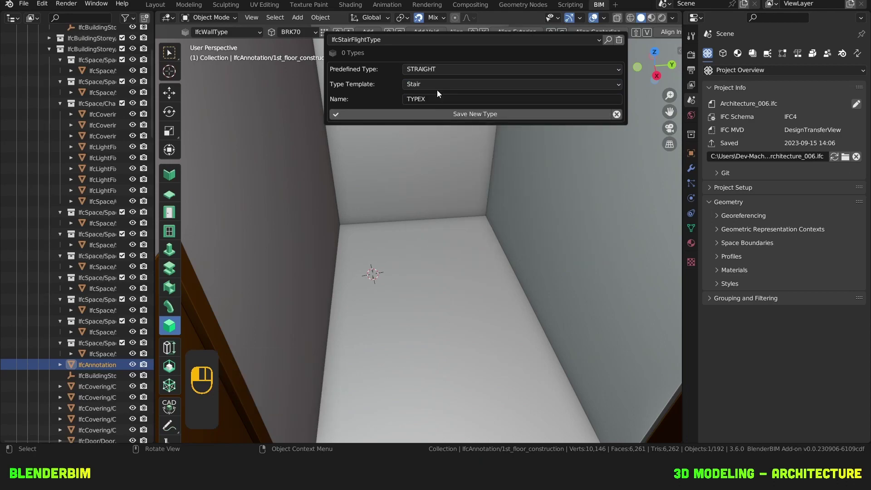
left_click(438, 100)
left_click(435, 111)
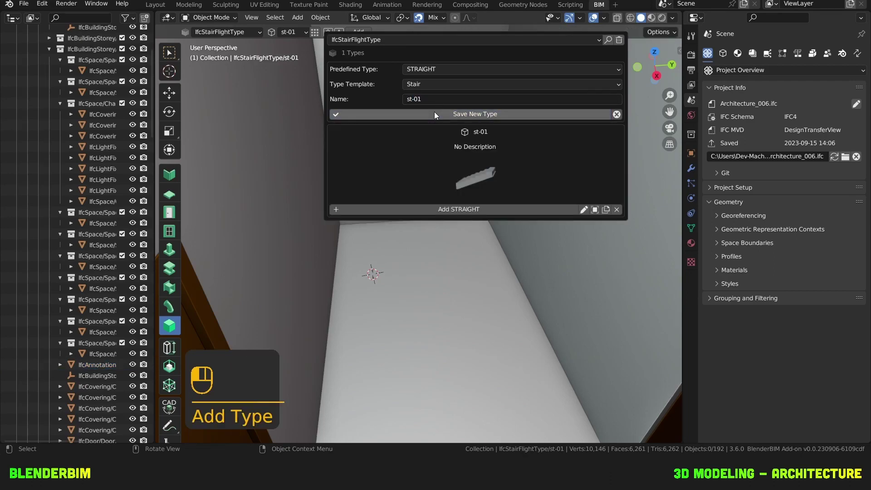
Add an st-01 stair flight at the 3D cursor and rotate it 180° about the Z axis.
left_click(508, 209)
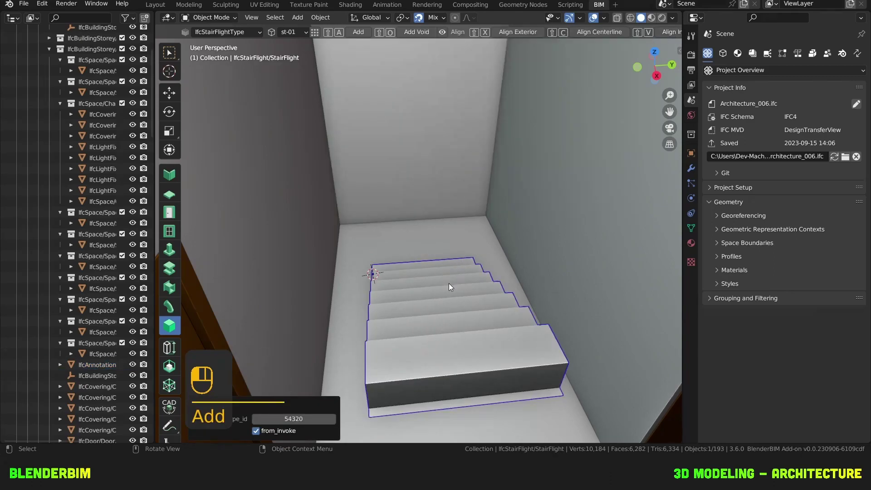
left_click(445, 288)
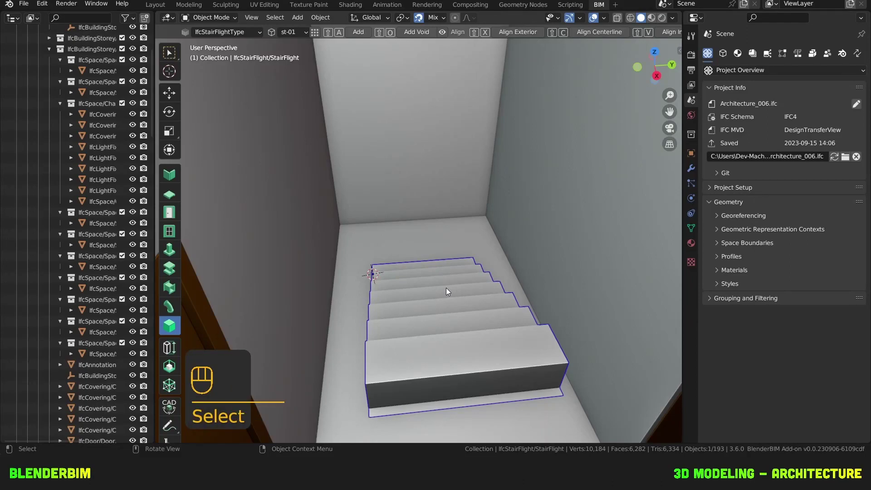
key("r")
key("z")
key("KP_1")
key("KP_8")
key("KP_0")
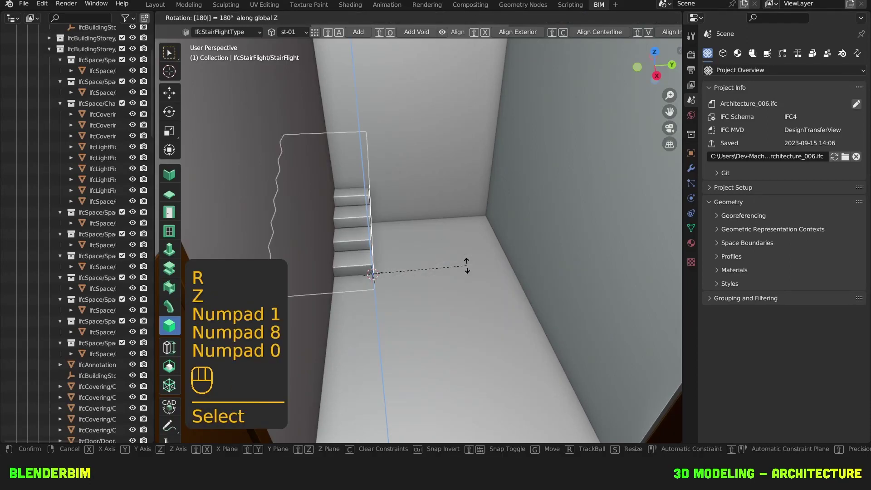
key("KP_Enter")
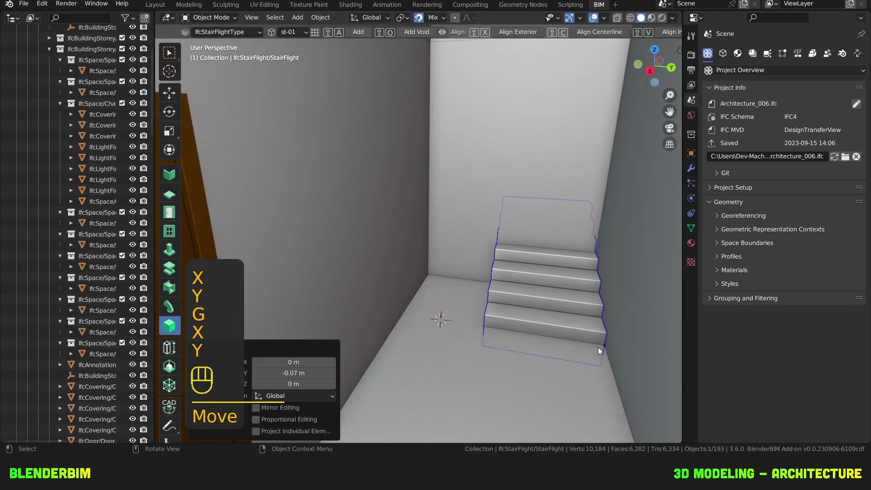
Move the stair flight about 1.99 m along X in plan to line it up with the stairs drawn on the floor plan.
key("KP_7")
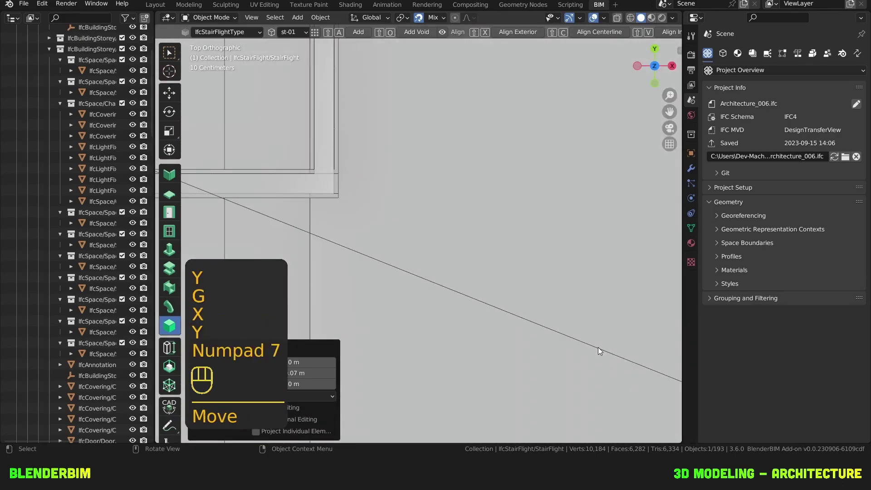
middle_click_drag(598, 347, 522, 124, "shift")
key("g")
key("x")
left_click(519, 115)
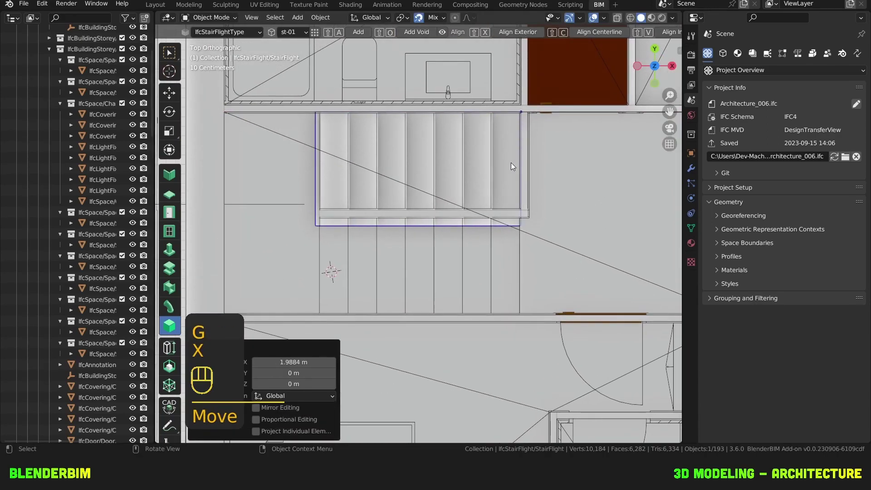
Measure the vertical distance from the Ground Floor storey marker to the storey marker above it.
middle_click_drag(502, 198, 392, 170)
scroll(392, 169, "down", 9)
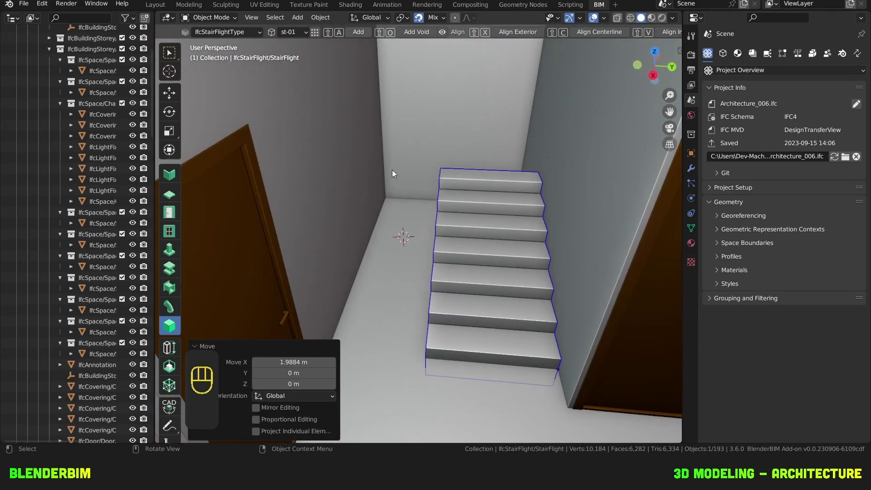
middle_click_drag(361, 205, 560, 234)
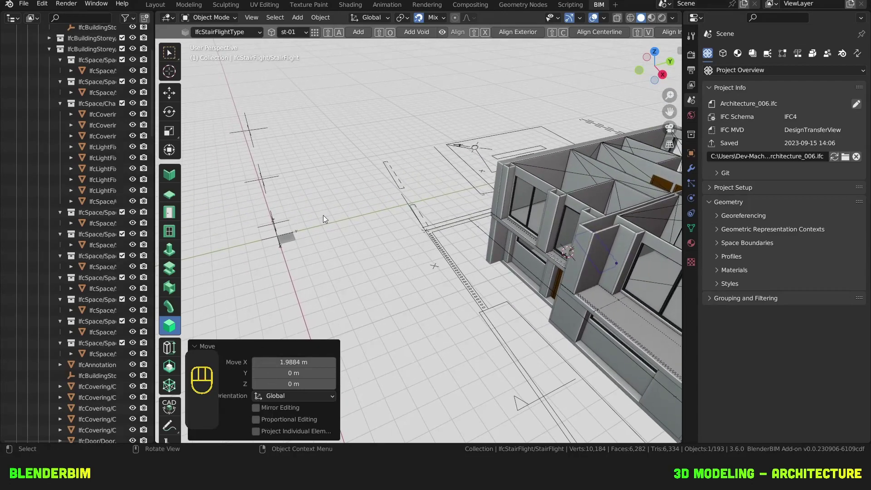
left_click(288, 221)
scroll(170, 399, "down", 2)
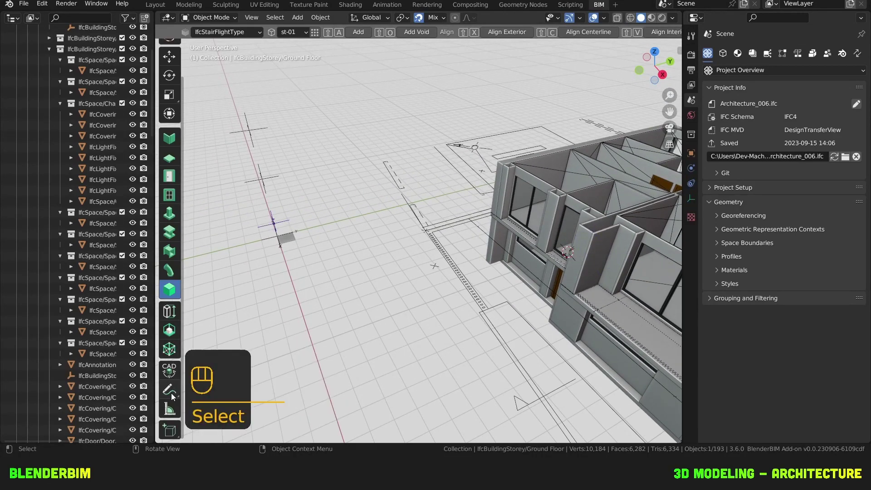
left_click(170, 411)
left_click_drag(275, 226, 265, 174)
Go back to the stair flight in the stairwell and show its parametric stair settings.
middle_click_drag(494, 195, 436, 269)
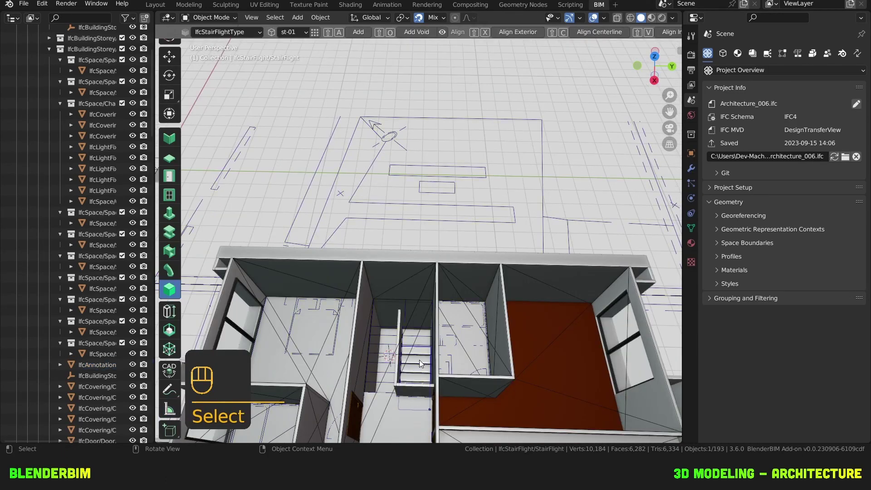
middle_click_drag(420, 360, 674, 158)
scroll(471, 284, "up", 2)
left_click(739, 53)
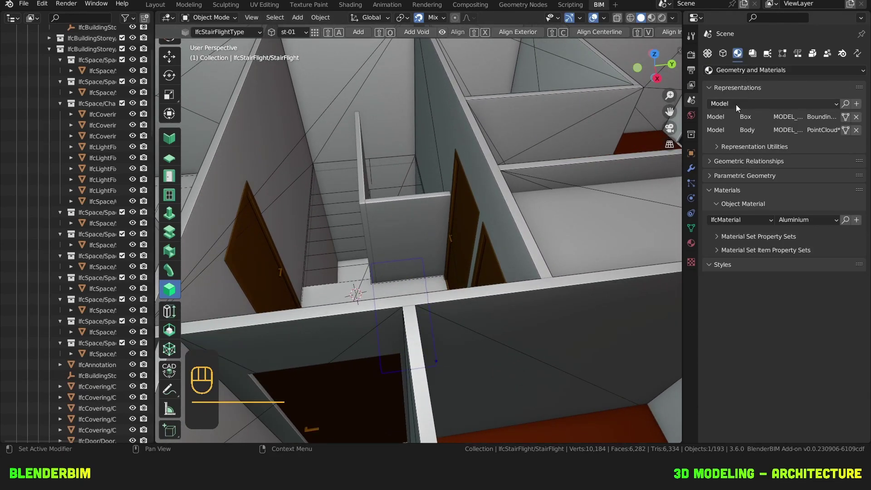
left_click(748, 175)
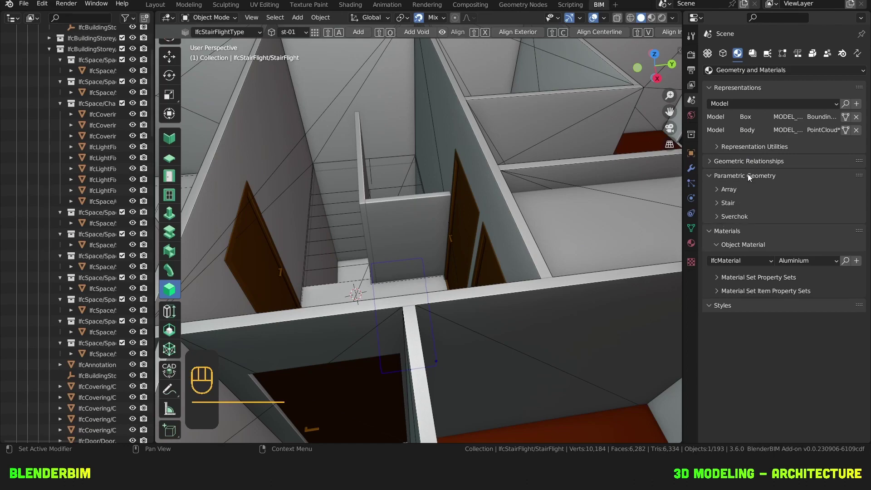
left_click(729, 204)
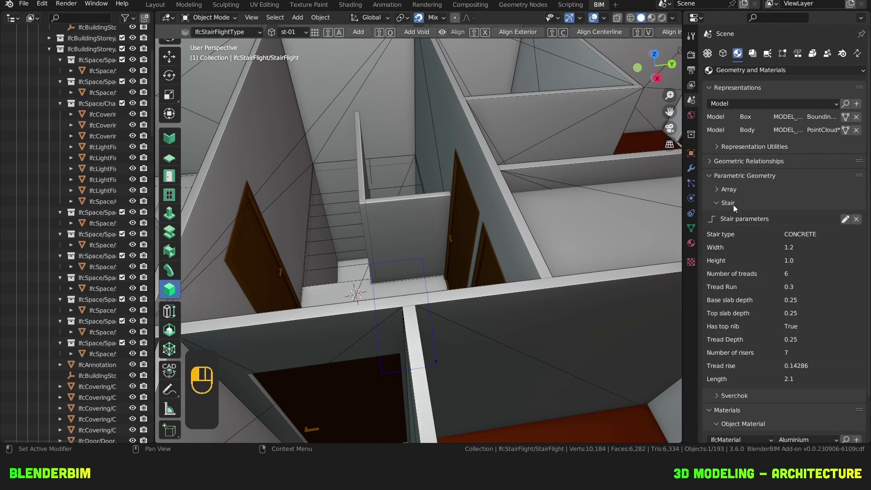
Edit the stair parameters, setting the height to 1.6 m and the width to 1 m.
left_click(845, 220)
left_click(823, 276)
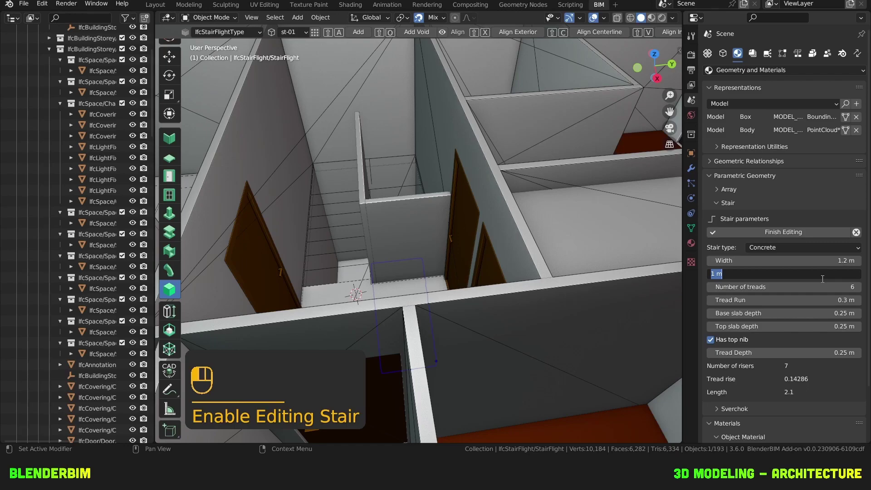
type("1.6")
left_click(802, 260)
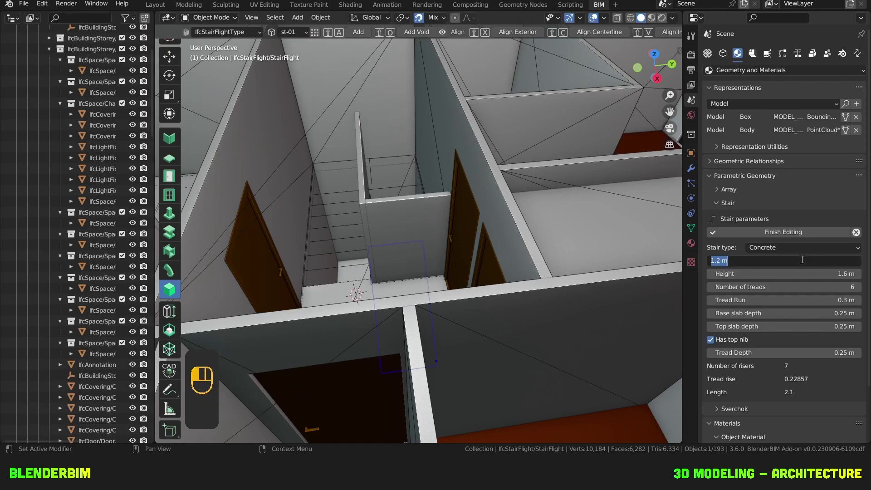
type("1")
key("Return")
Set the stair's base slab depth and top slab depth to 0.2 m and finish editing its parameters.
key("KP_7")
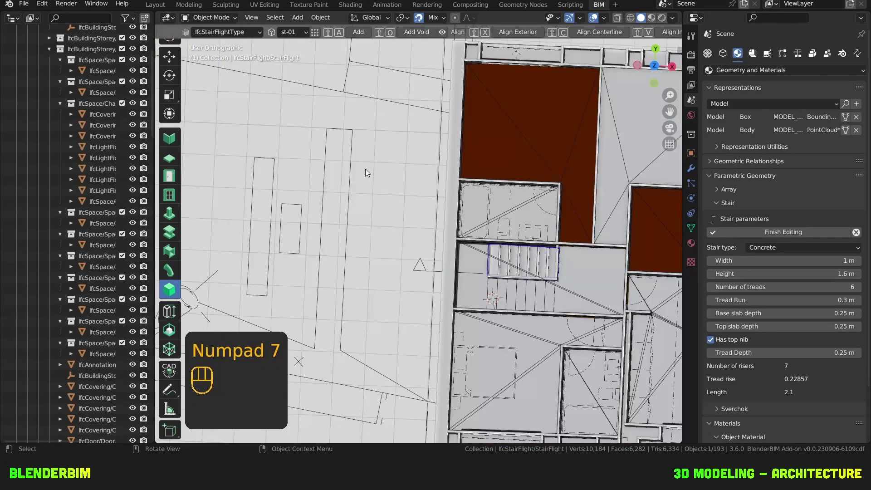
middle_click_drag(366, 169, 427, 241, "shift")
scroll(427, 241, "up", 1)
middle_click_drag(579, 270, 574, 268, "shift")
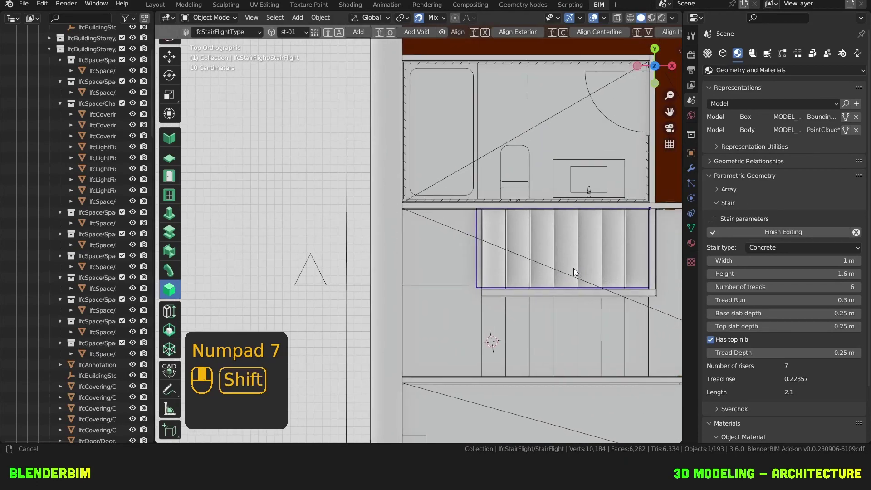
left_click(815, 279)
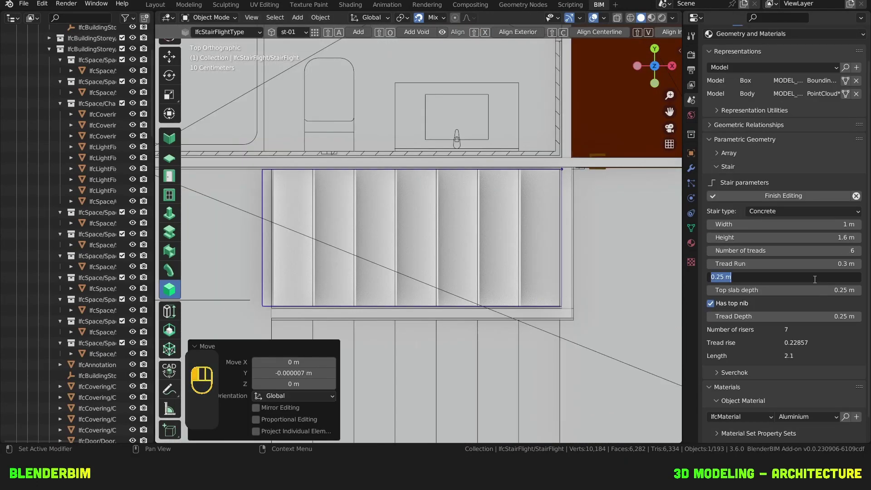
type("0.2")
key("Return")
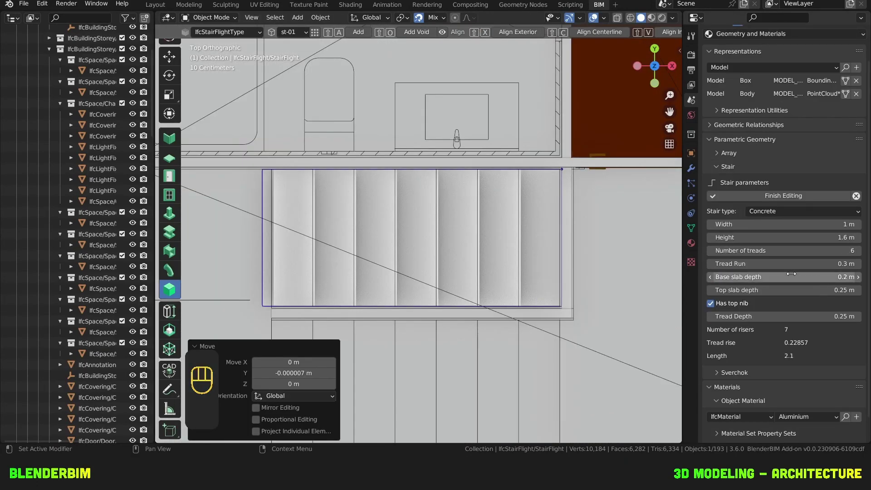
left_click(773, 289)
type("0.2")
key("Return")
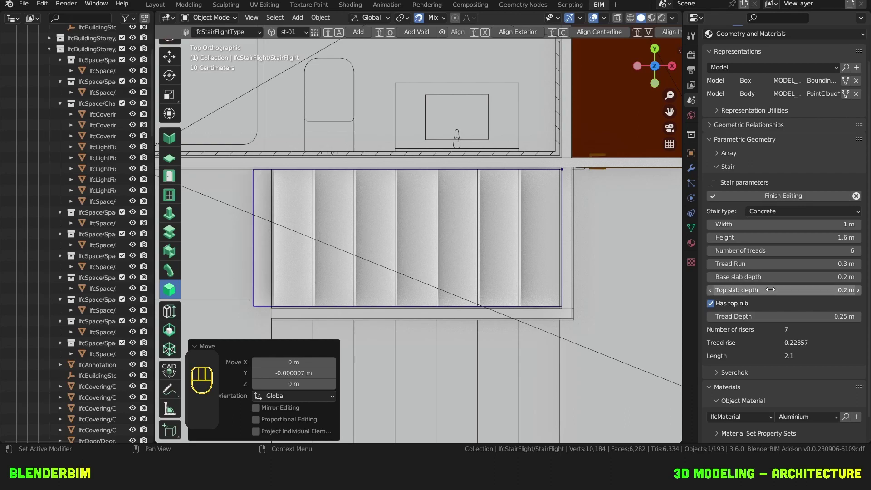
left_click(790, 196)
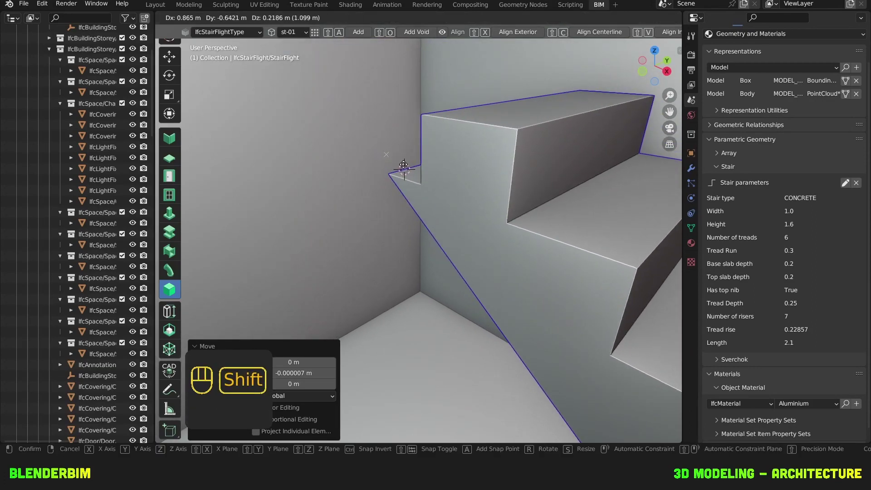
Place the 3D cursor at the stair's top nib, add an S200 slab there and shift it vertically to suit the stair's top.
left_click(405, 168)
left_click(169, 157)
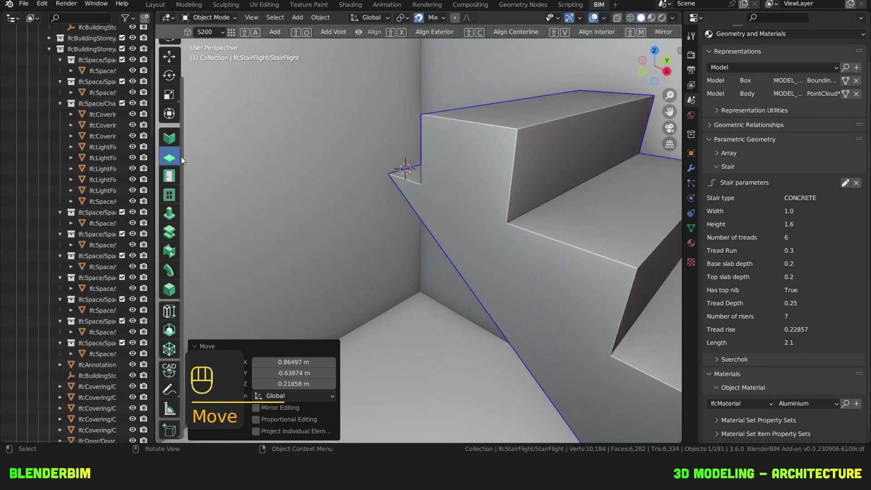
left_click(276, 33)
middle_click_drag(371, 99, 439, 152)
key("g")
key("z")
left_click(447, 131)
Edit the landing slab's profile and move its edge away from the stair about 0.865 m along X to the stairwell's end wall.
key("Tab")
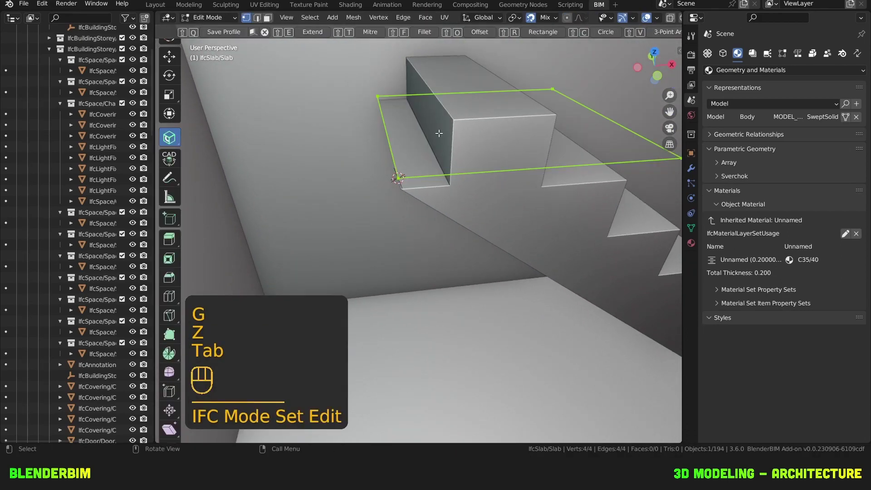
key("KP_7")
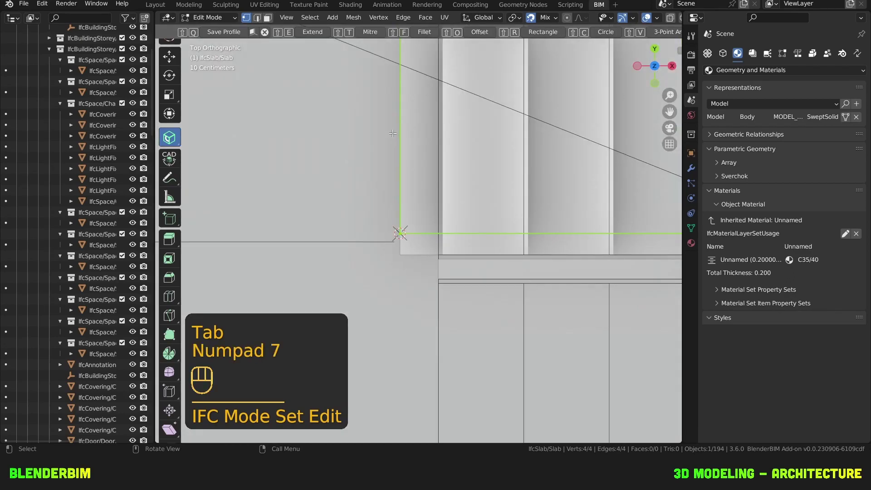
key("2")
left_click(413, 177)
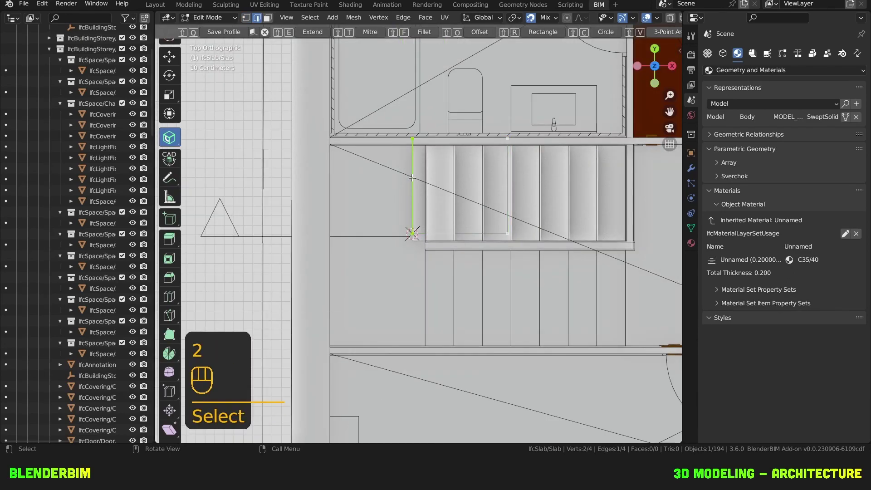
key("g")
key("x")
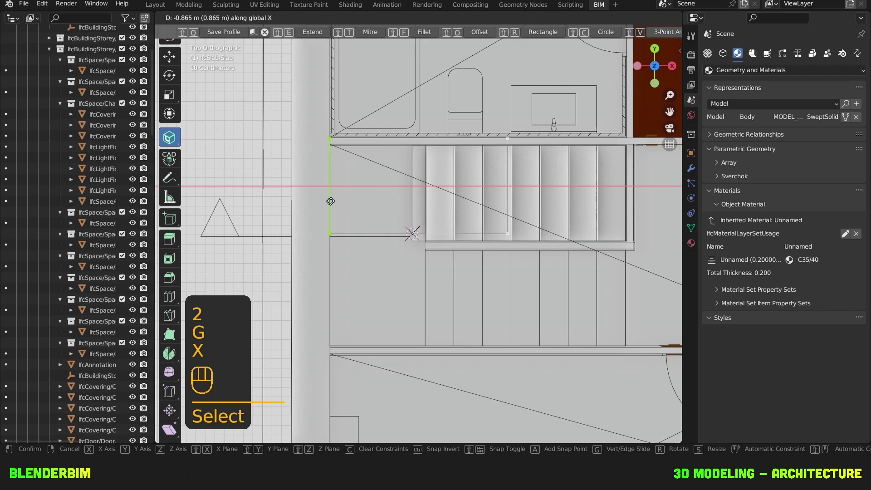
left_click(330, 201)
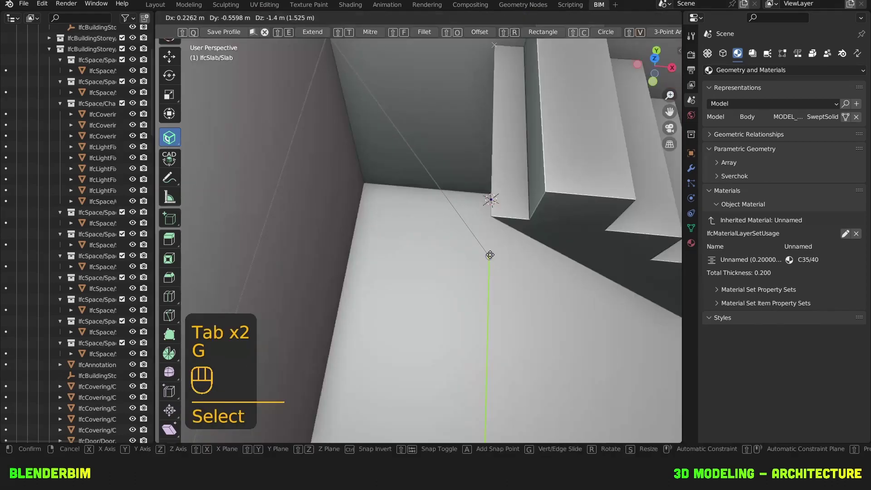
Move the profile's stair-side edge along X to the back of the top step and save the landing slab profile.
key("x")
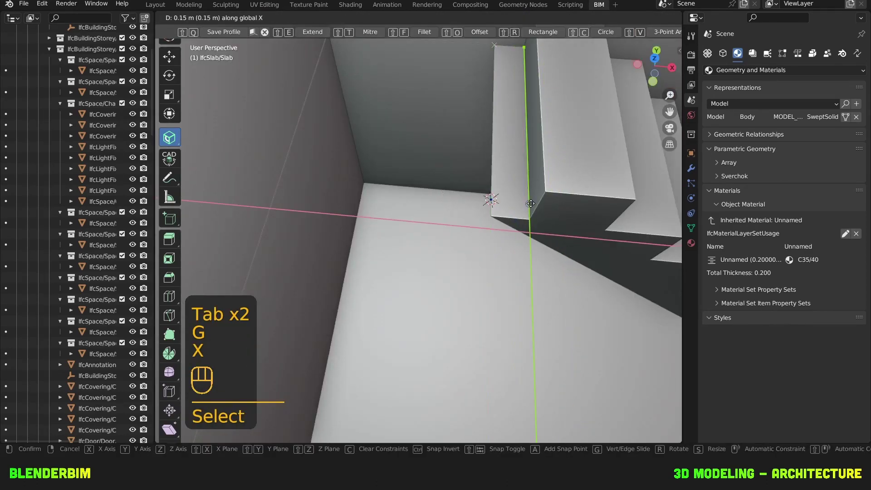
left_click(530, 203)
key("Tab")
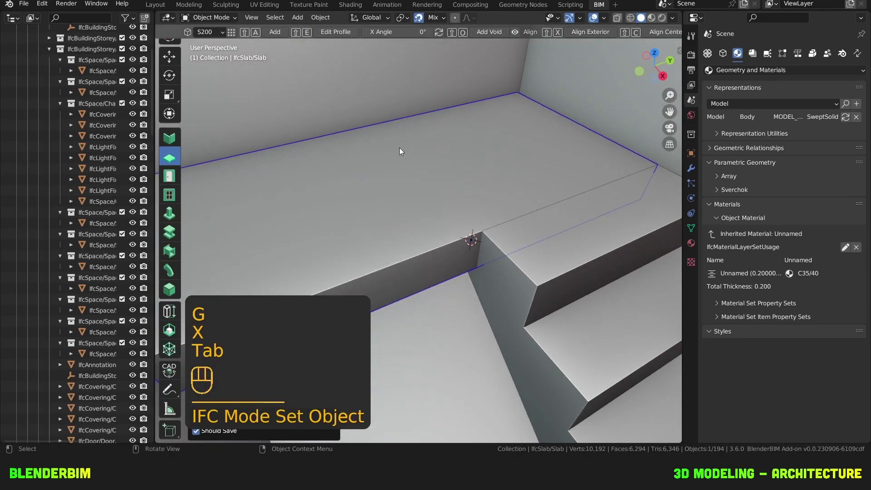
Duplicate the stair flight and raise the copy 1.6 m along Z above the original.
scroll(399, 147, "down", 1)
middle_click_drag(474, 208, 472, 127, "shift")
middle_click_drag(477, 150, 465, 99)
left_click(521, 135)
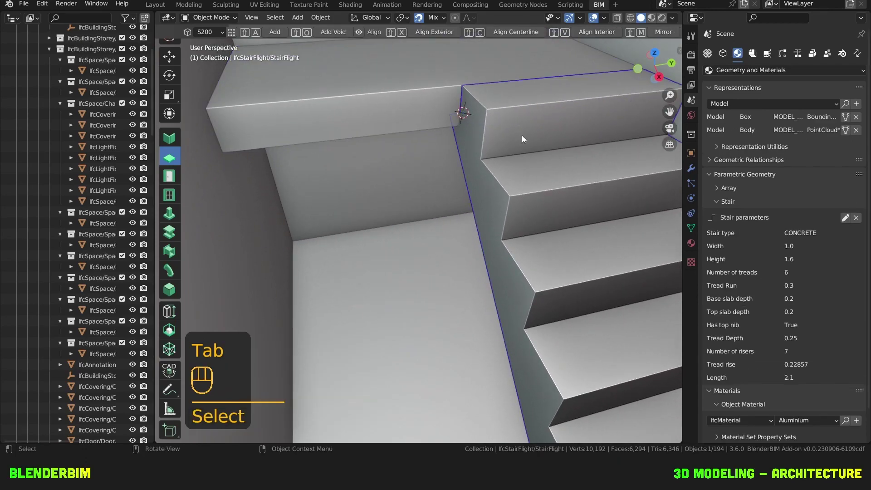
middle_click_drag(522, 137, 489, 171, "shift")
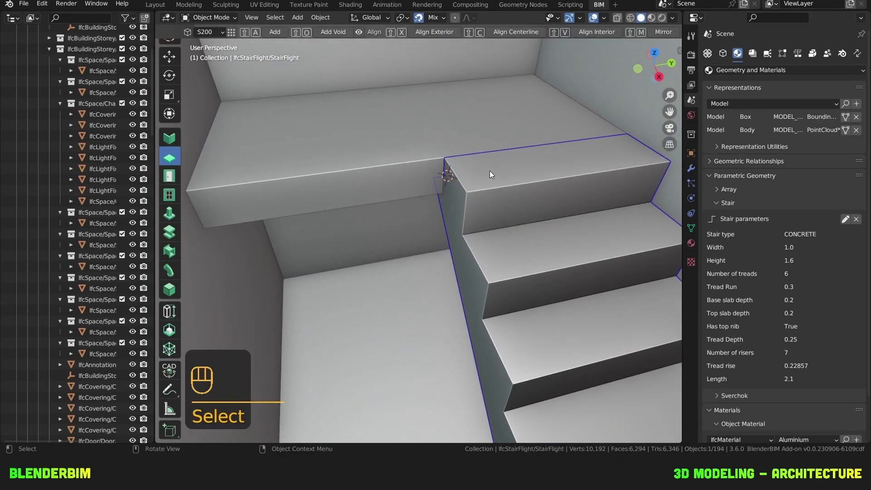
middle_click_drag(447, 119, 427, 217, "shift")
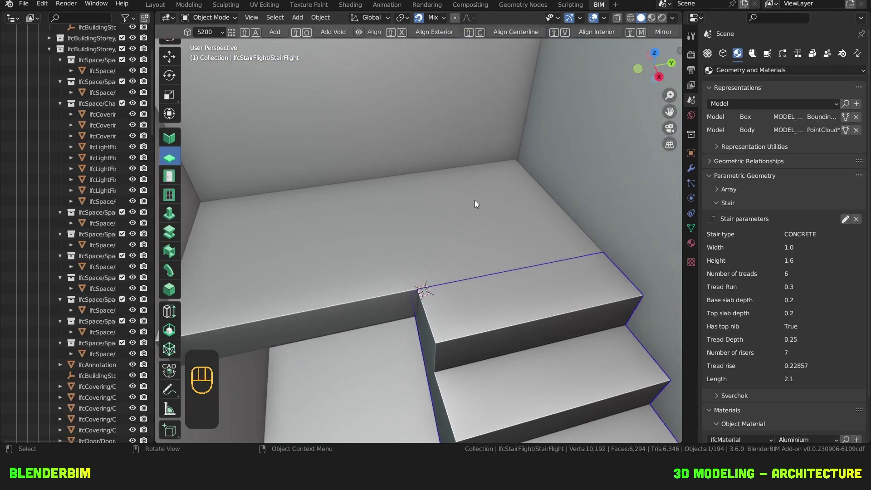
key("KP_Decimal")
middle_click_drag(492, 175, 553, 183)
key("shift+d")
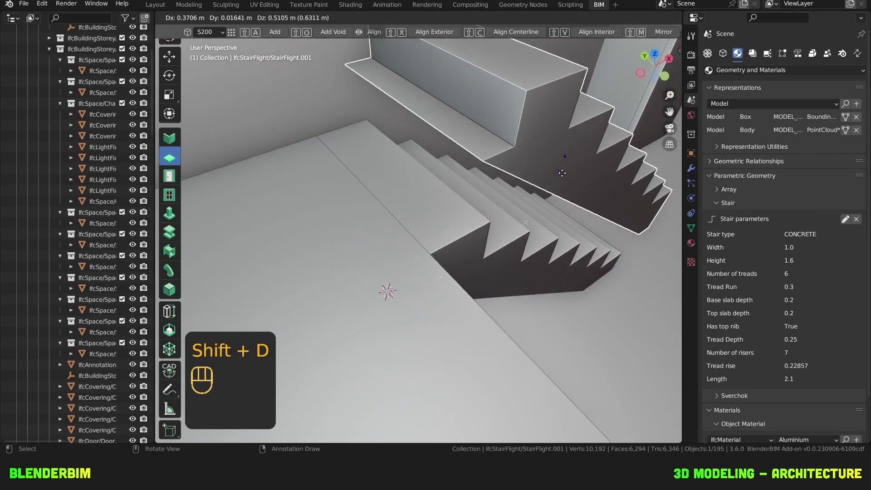
key("g")
key("z")
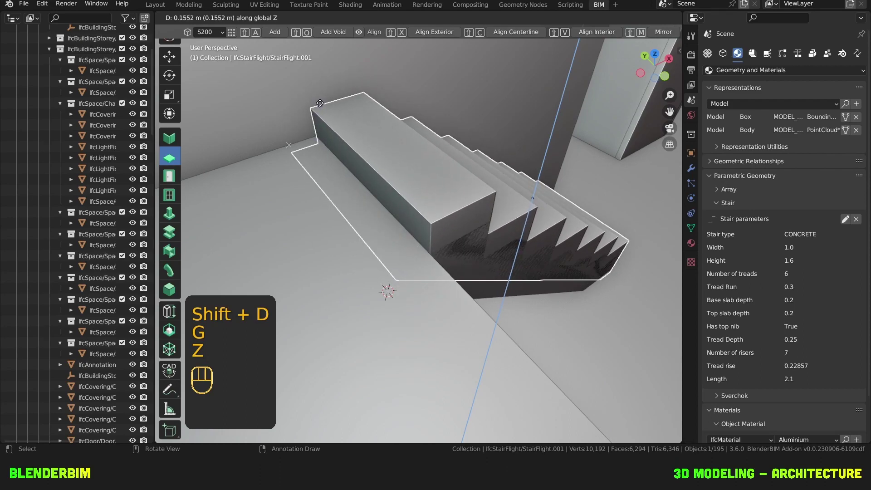
key("KP_1")
key("KP_Decimal")
key("KP_6")
key("KP_Enter")
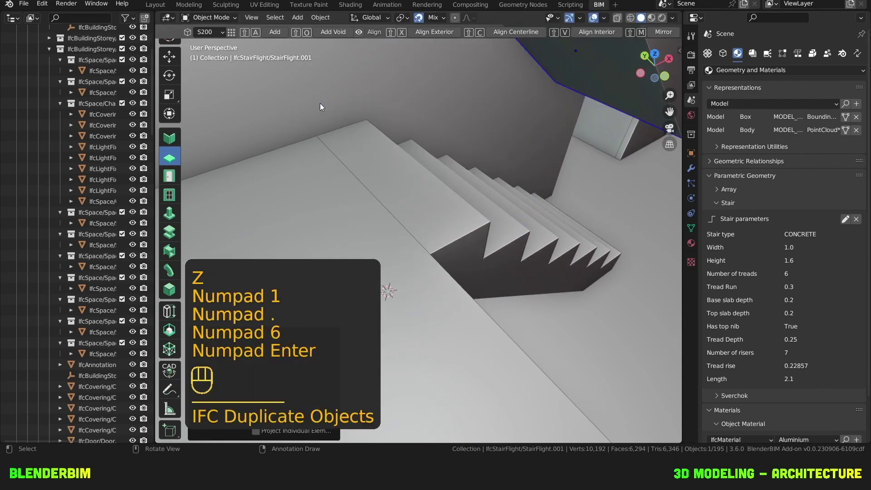
Rotate the copied stair flight 180° about the Z axis.
key("r")
key("z")
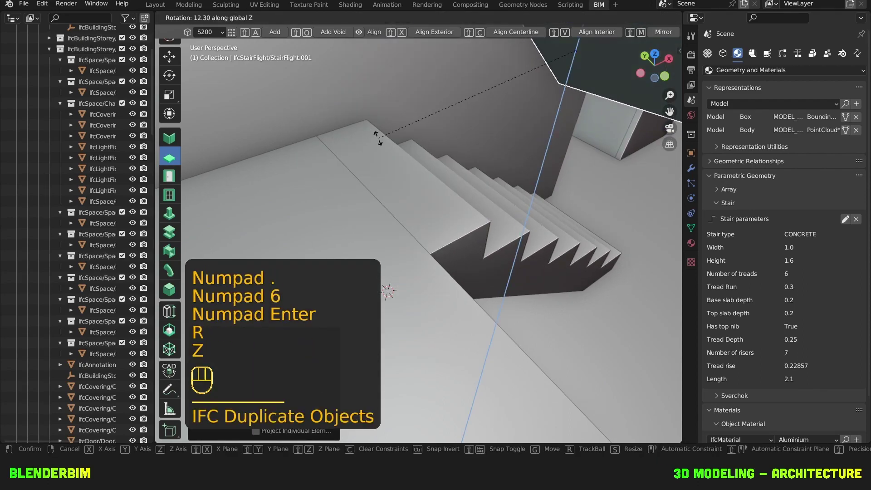
key("KP_1")
key("KP_8")
key("KP_0")
key("KP_Enter")
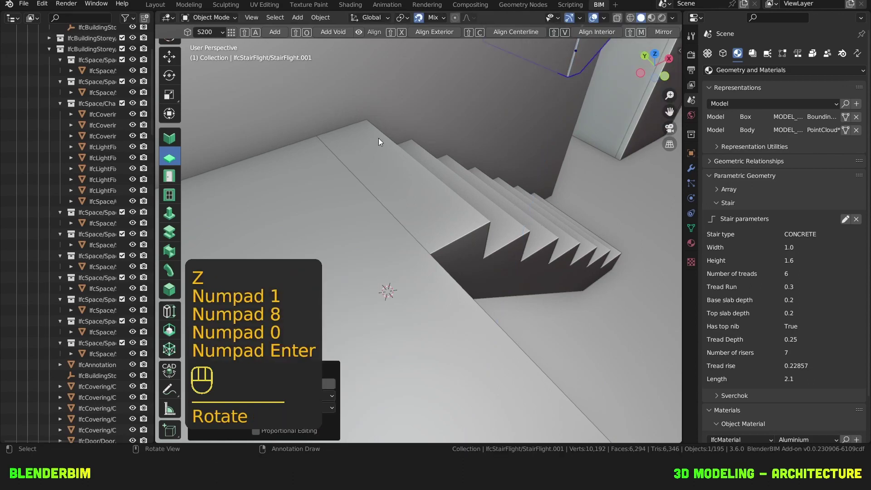
Move the rotated upper flight in plan into the other half of the stairwell, beside the lower flight.
middle_click_drag(378, 138, 447, 185)
key("KP_7")
scroll(432, 224, "down", 2)
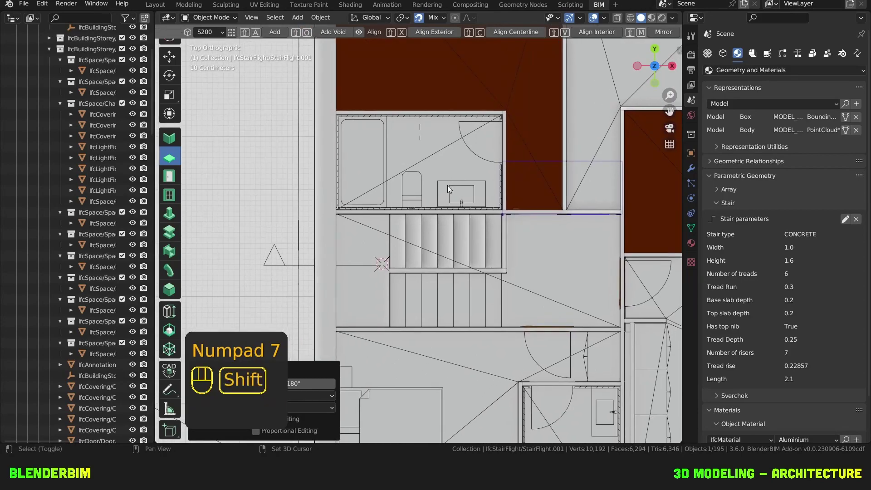
key("g")
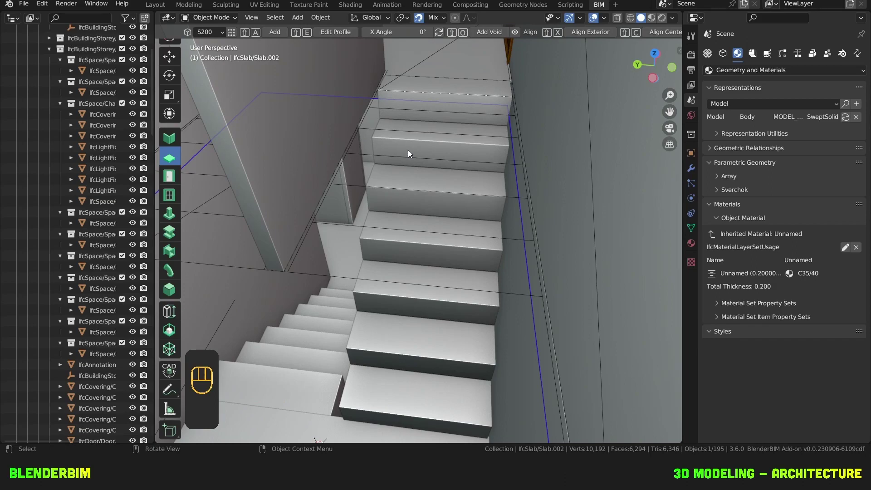
Open the construction type manager and switch its type class to IfcRailingType.
middle_click_drag(408, 150, 386, 198)
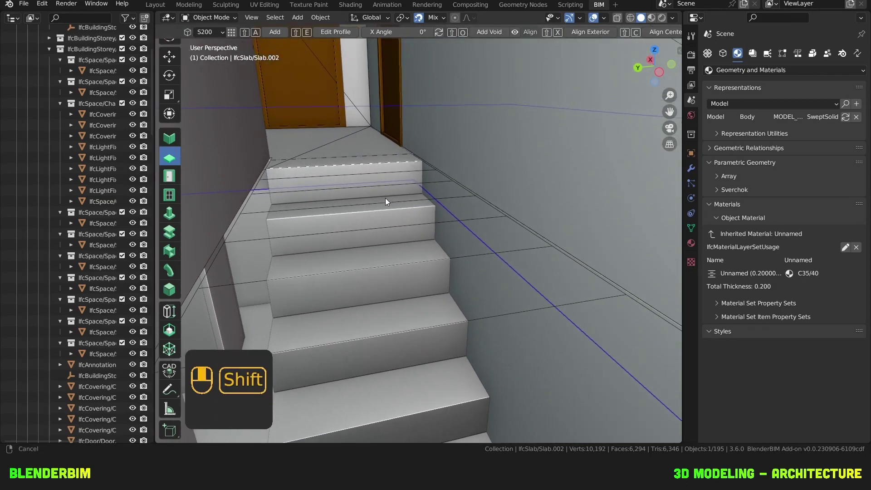
left_click(167, 290)
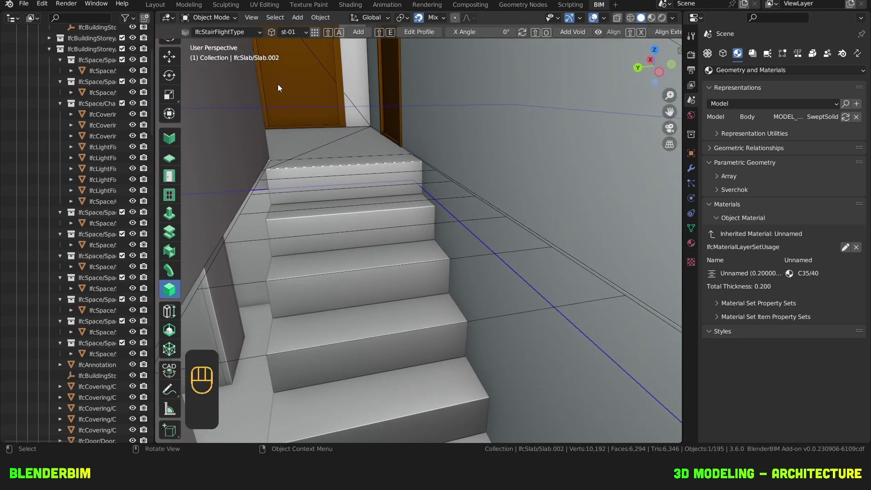
left_click(312, 31)
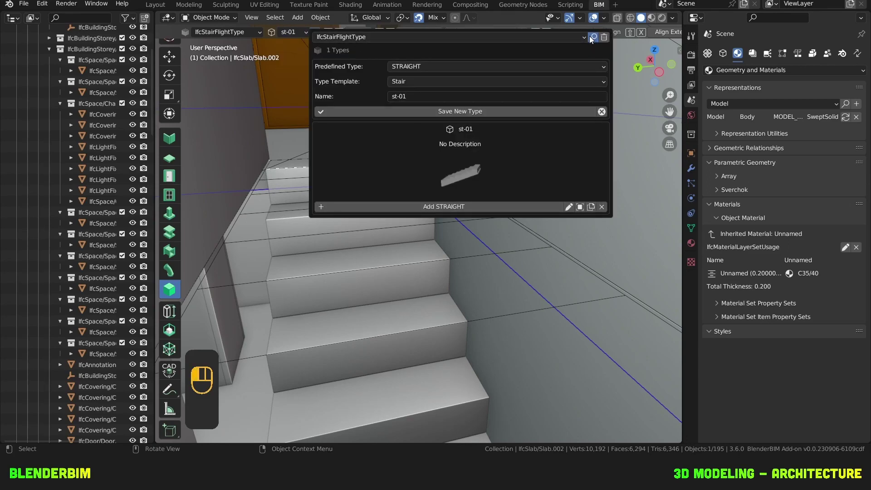
left_click(587, 55)
type("IfcRailingType")
left_click(586, 69)
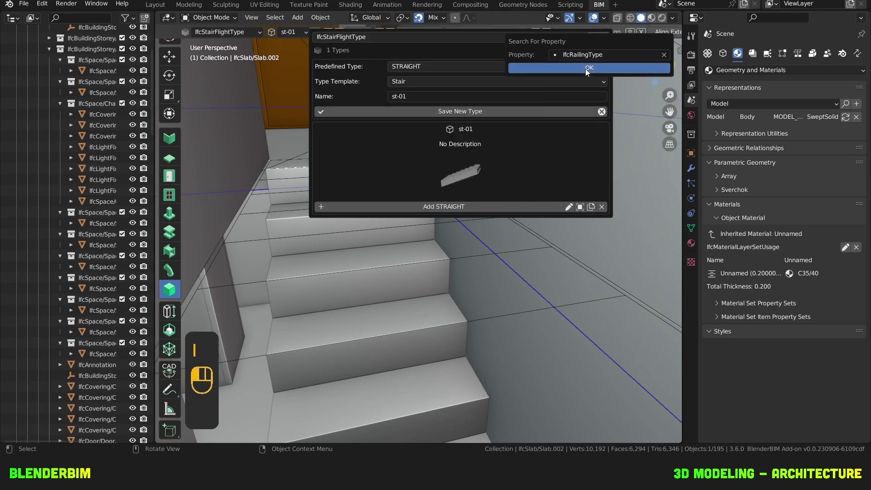
left_click(585, 68)
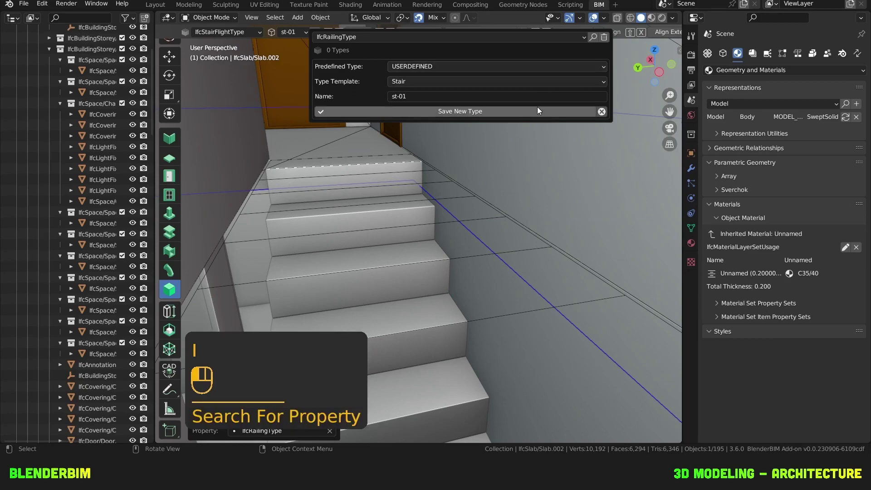
Create a new railing type named r-01 using the Railing template.
left_click(541, 96)
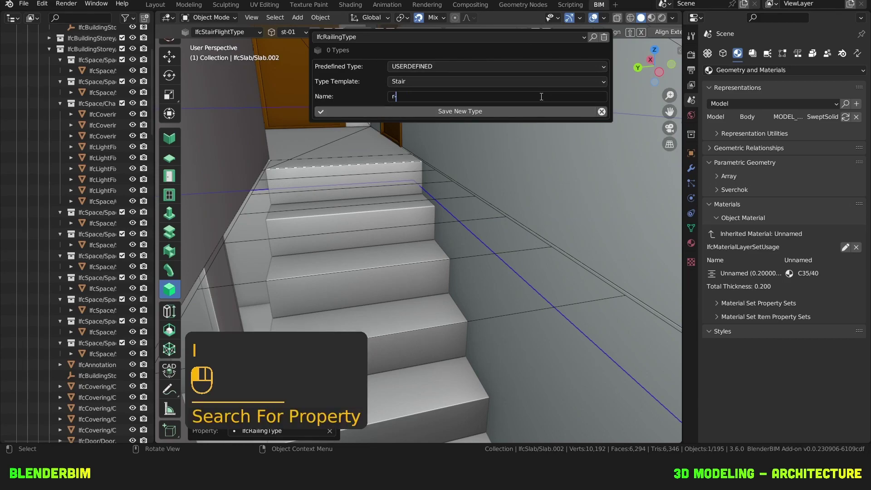
type("01")
key("Return")
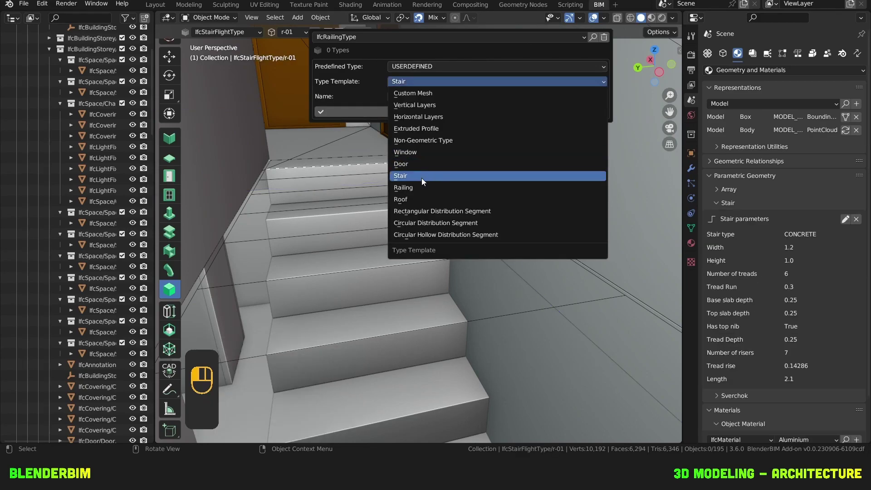
left_click(417, 185)
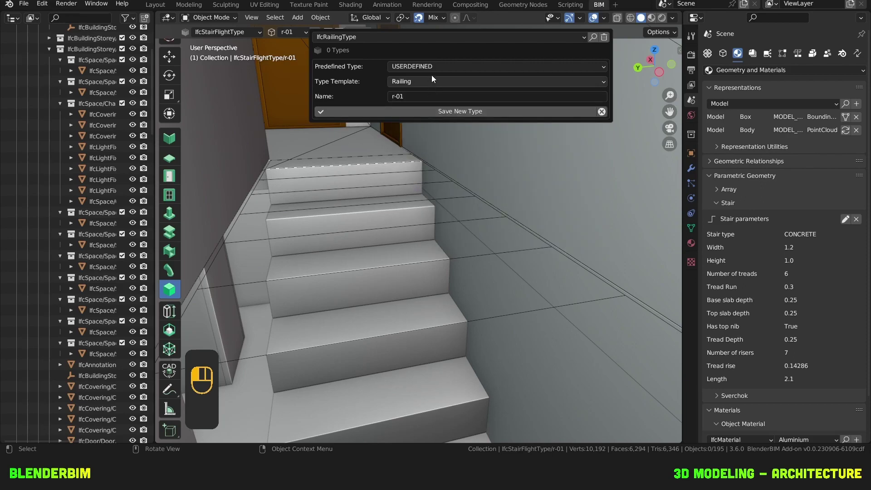
left_click(442, 114)
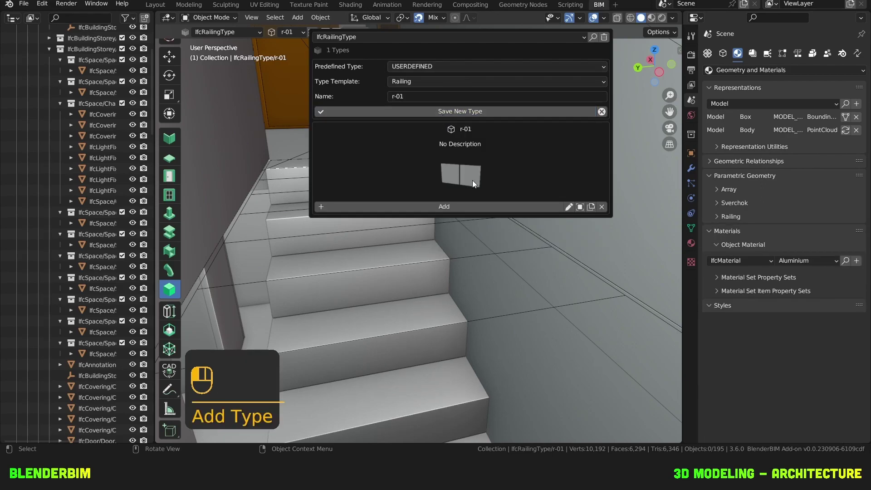
Select the r-01 railing type and change its parametric railing type to WALL_MOUNTED_HANDRAIL.
left_click(579, 208)
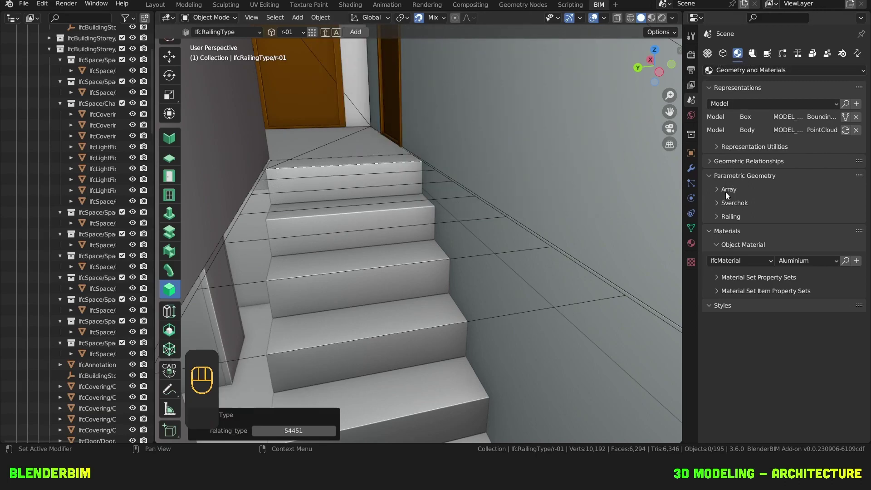
left_click(729, 216)
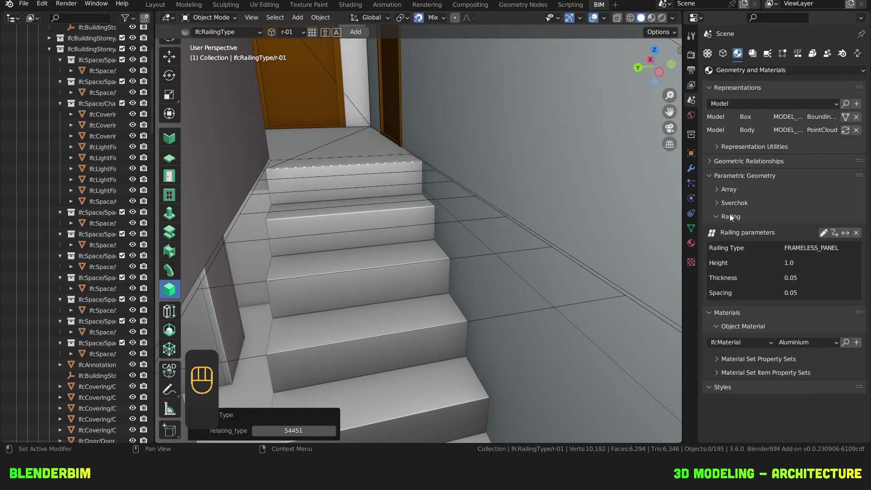
left_click(824, 236)
left_click(818, 257)
left_click(811, 283)
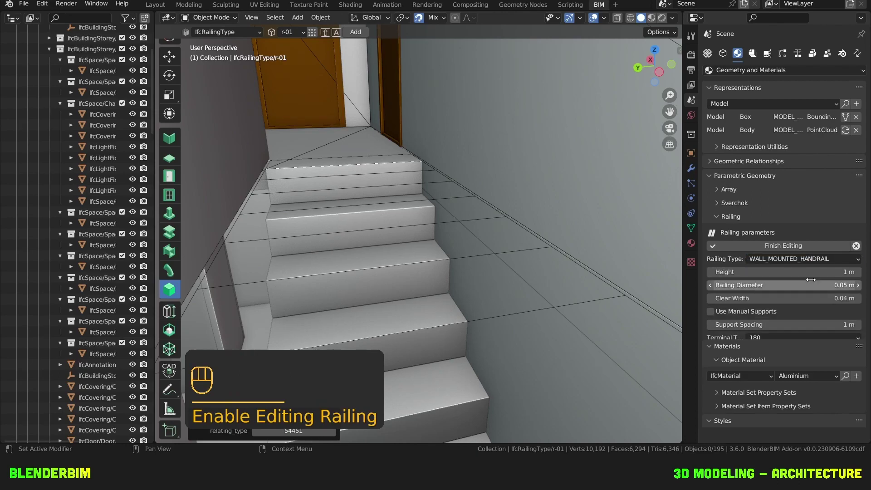
left_click(808, 247)
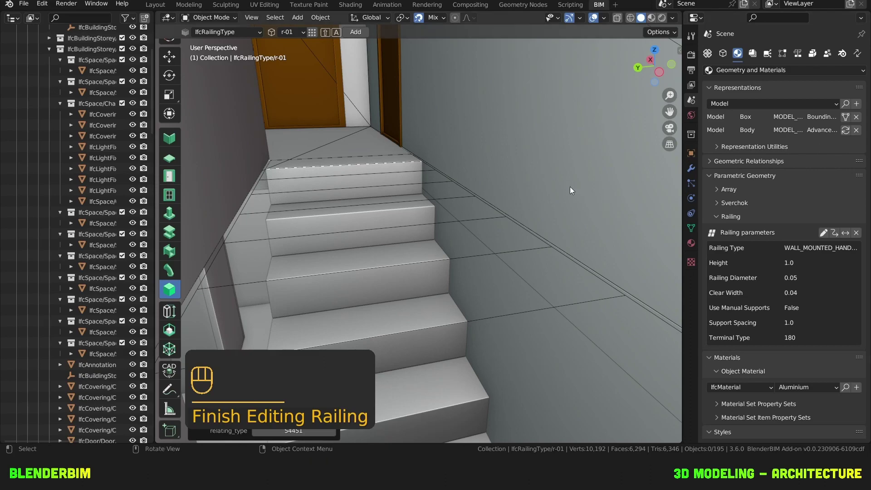
Place the 3D cursor on the stairwell wall near the top of the stair and add an r-01 handrail there.
right_click_drag(445, 129, 453, 101, "shift")
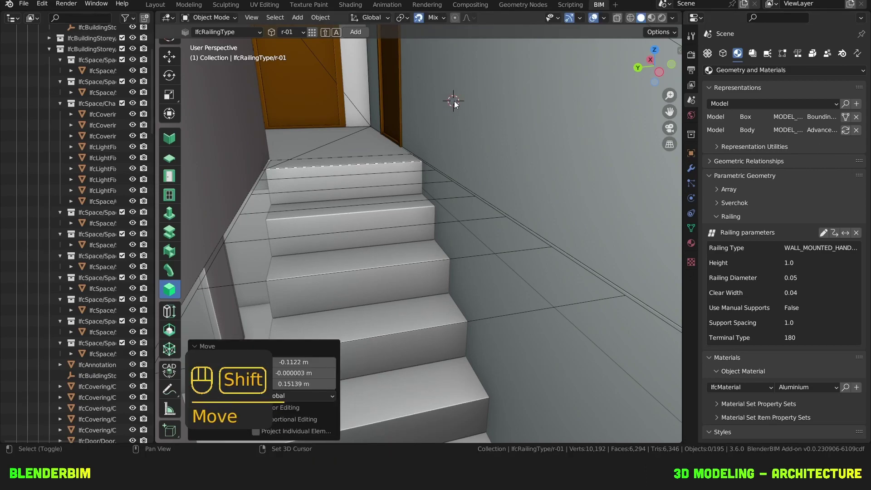
key("shift+a")
key("Tab")
key("Tab")
middle_click_drag(452, 97, 375, 233)
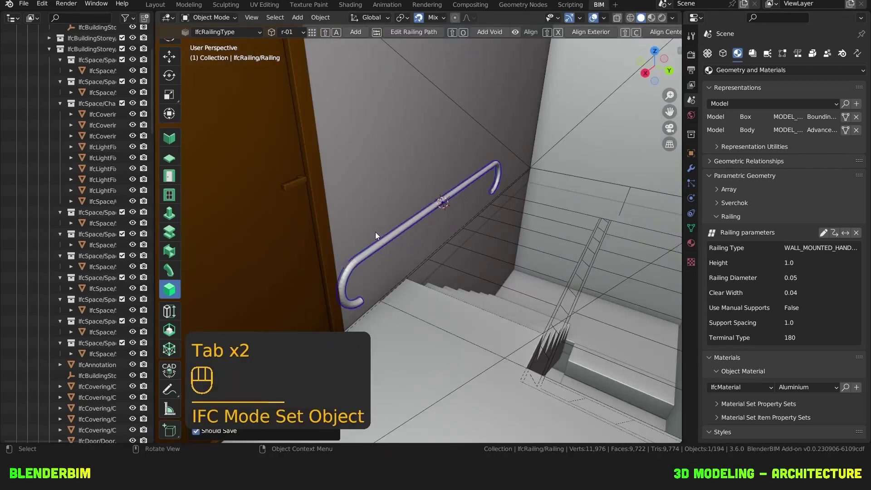
Edit the railing's path and delete its end vertex farthest from the door, leaving a single segment.
key("Tab")
left_click(371, 256)
left_click(455, 180, "shift")
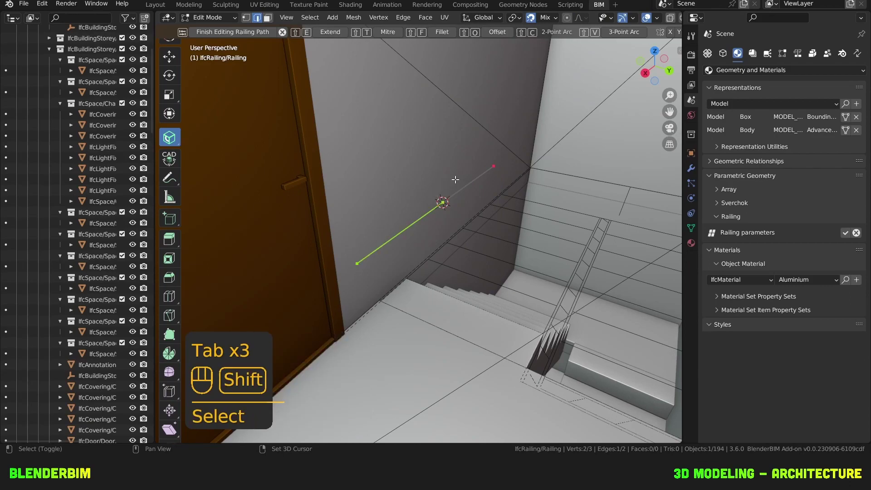
left_click(496, 166)
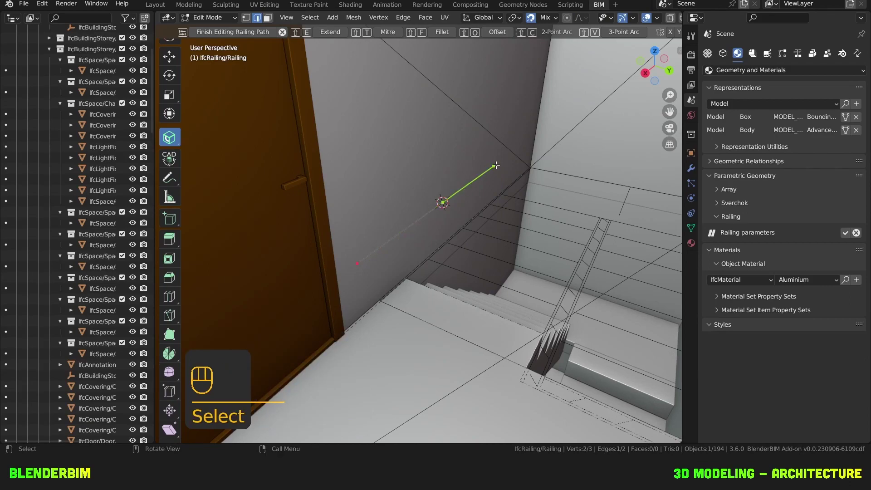
key("1")
key("1")
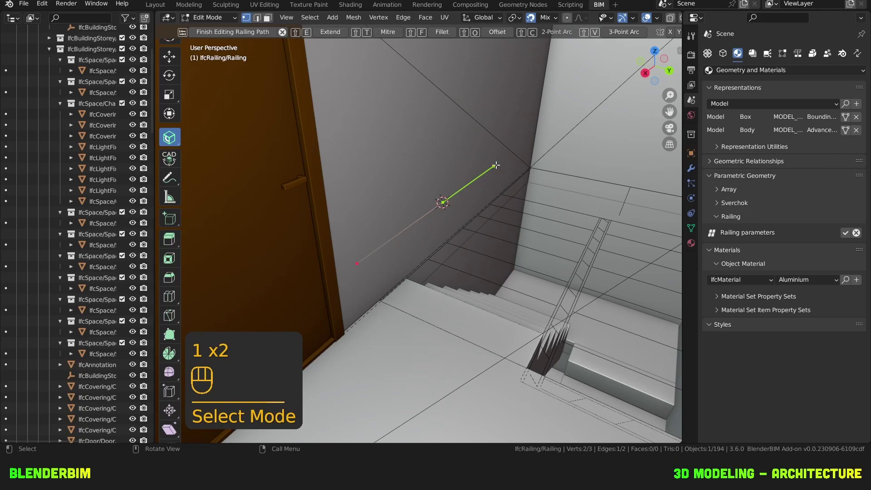
left_click(496, 165)
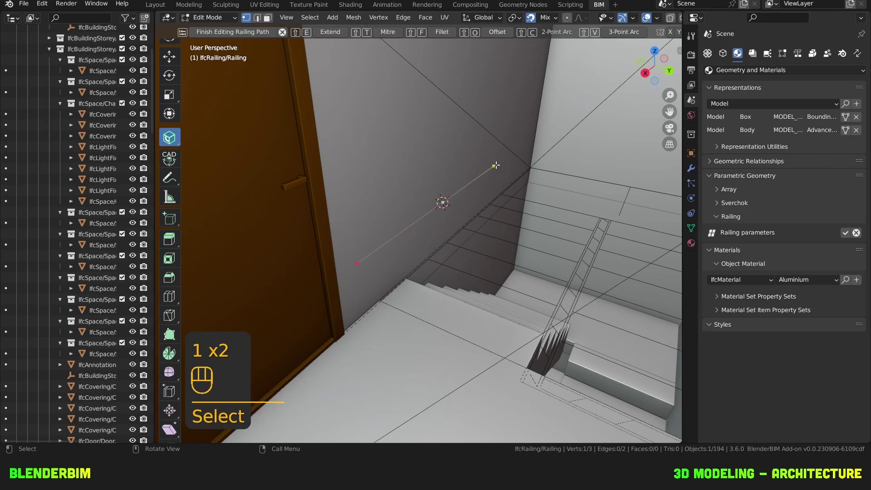
key("x")
left_click(495, 166)
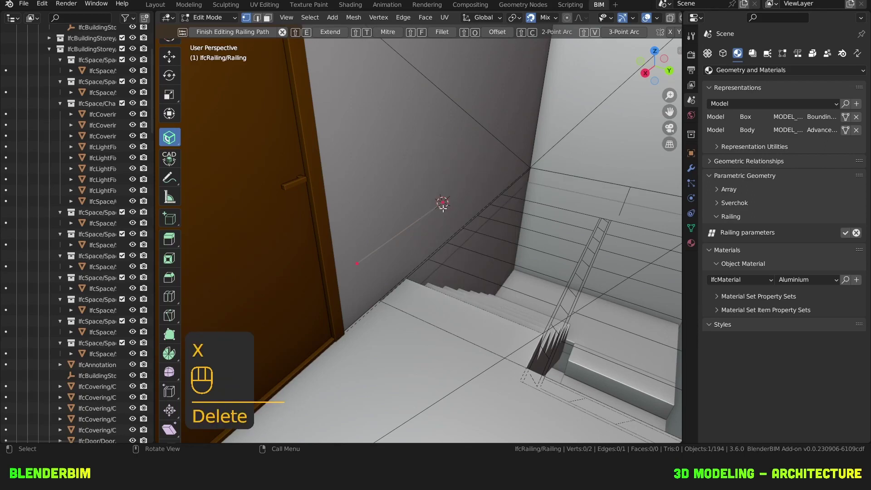
Lower both vertices of the railing path along Z to the floor level at the top of the stair.
left_click(443, 203)
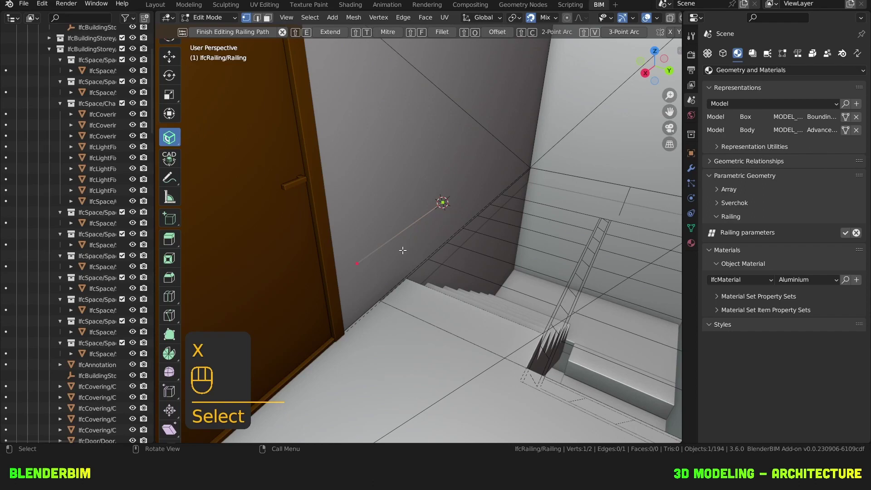
middle_click_drag(382, 257, 377, 246)
left_click(358, 245)
key("g")
key("z")
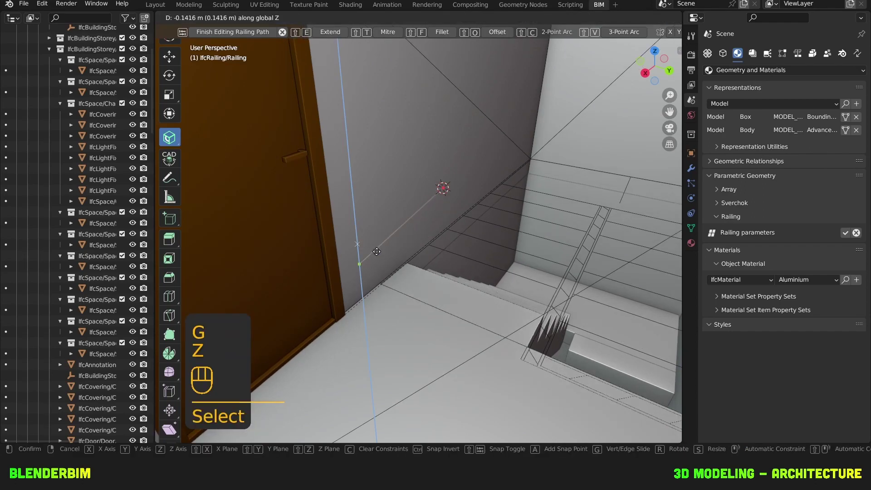
left_click(371, 295)
left_click(442, 188)
key("g")
key("z")
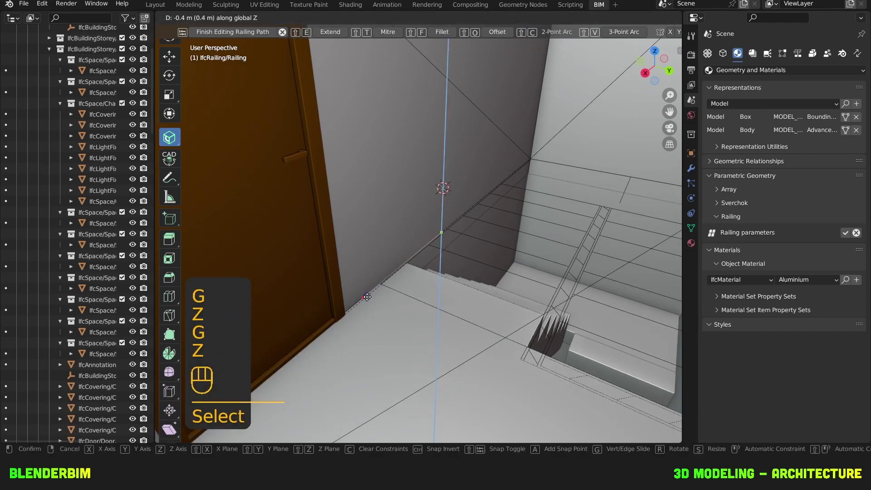
left_click(367, 297)
Raise the railing path's door-side vertex 1 m along Z above the floor.
left_click(363, 298)
key("g")
key("z")
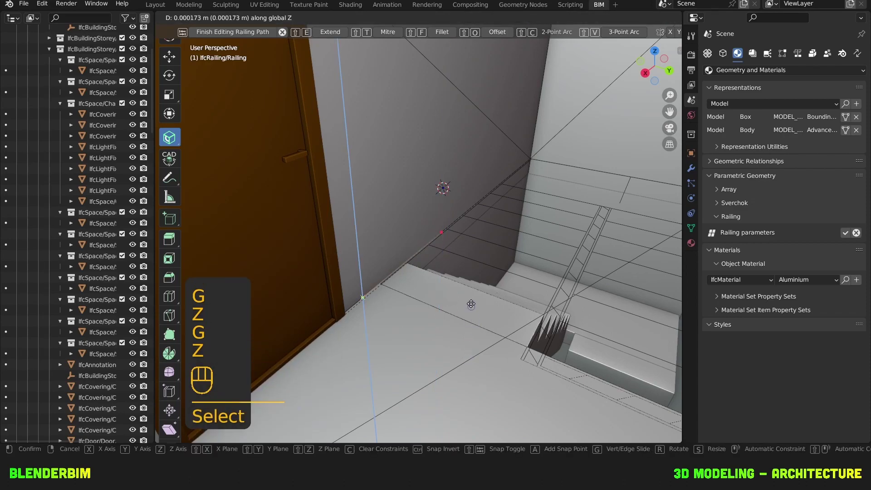
key("KP_1")
key("KP_Enter")
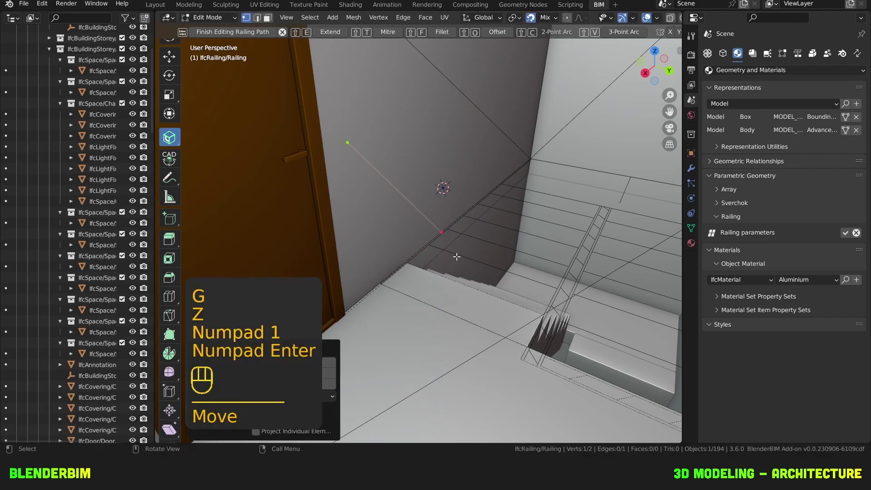
Move the railing path's other vertex along X and Y, and down about 1.954 m along Z, to the landing slab's corner.
left_click(450, 237)
key("g")
key("x")
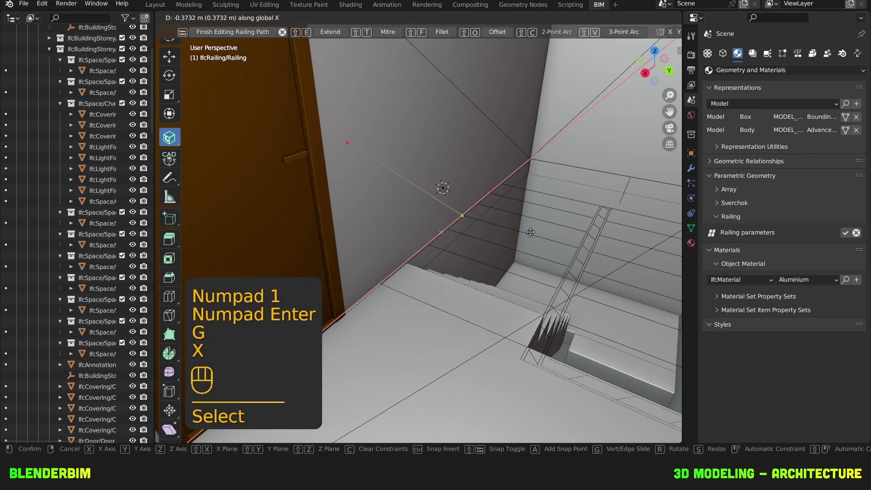
key("y")
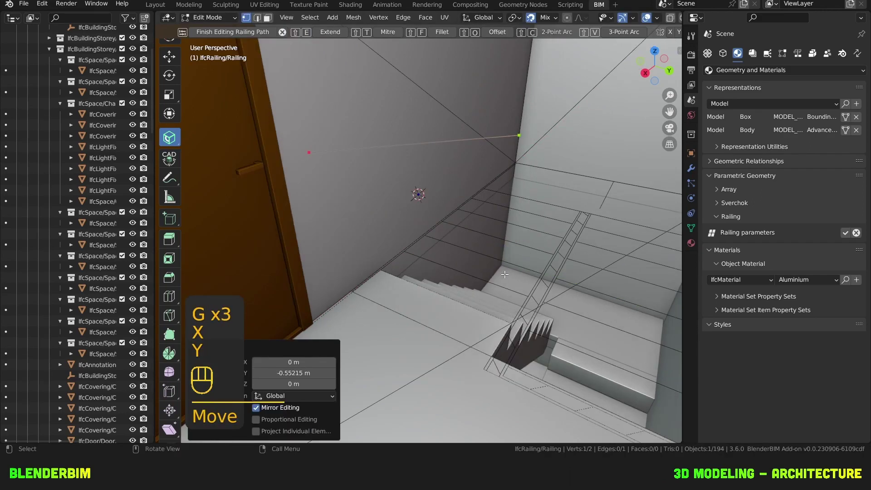
key("g")
key("z")
left_click(504, 274)
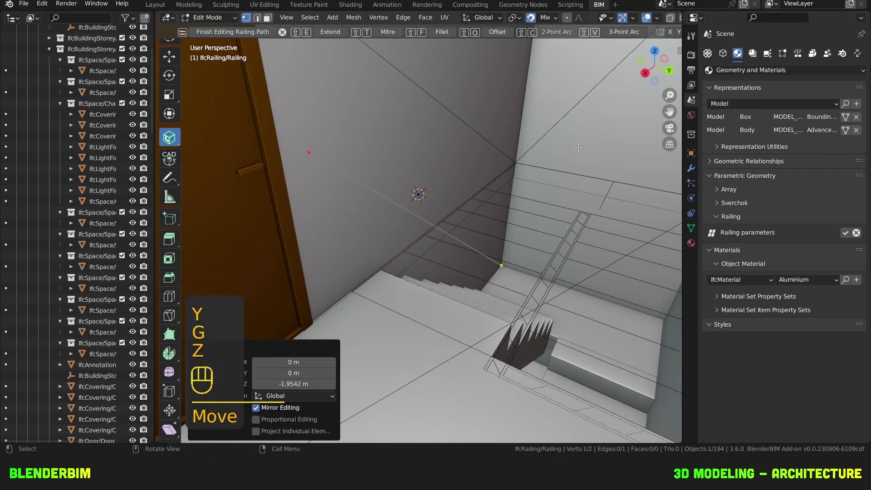
Raise the landing-end vertex 1 m along Z and save the railing path to generate the sloped handrail.
key("g")
key("z")
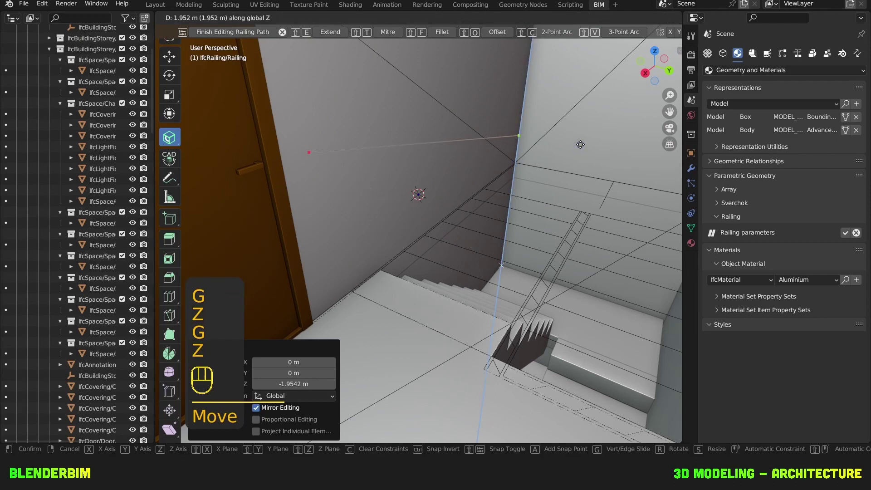
key("KP_1")
key("KP_Enter")
key("Tab")
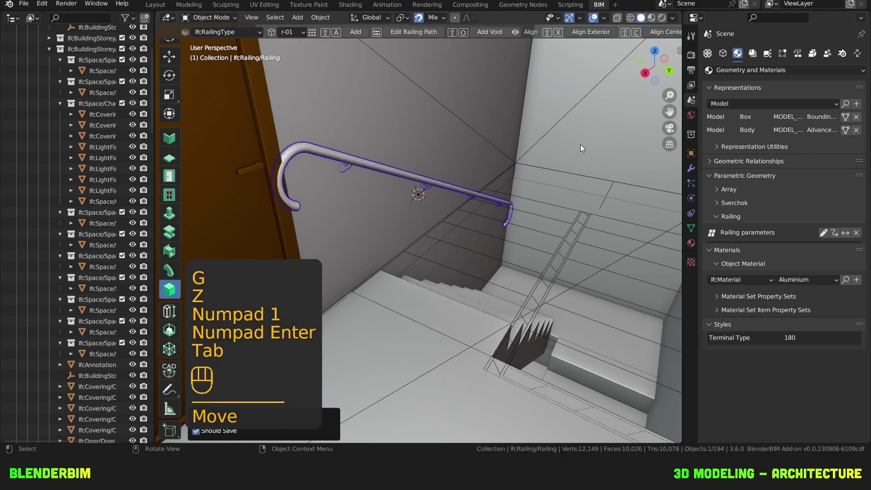
middle_click_drag(475, 249, 458, 261)
middle_click_drag(451, 193, 464, 194)
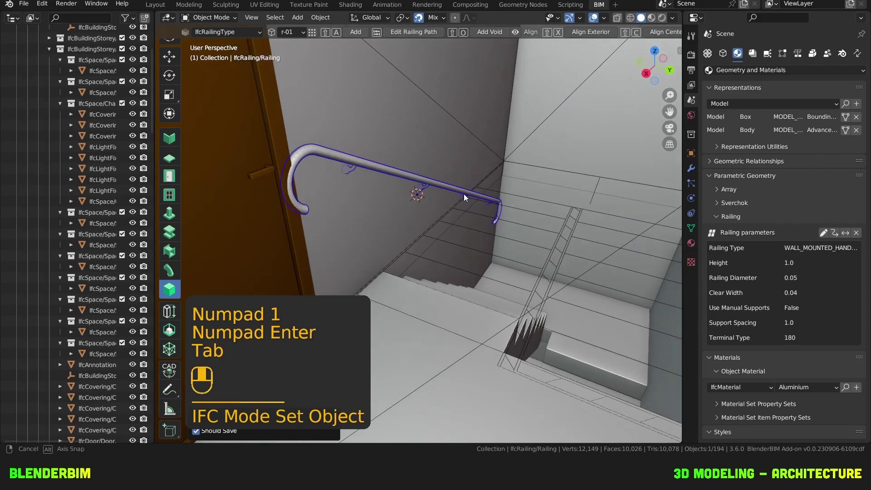
Try moving the whole handrail about 1 m along Y and shifting it along X, away from the wall.
key("g")
key("x")
key("y")
left_click(478, 199)
key("g")
key("x")
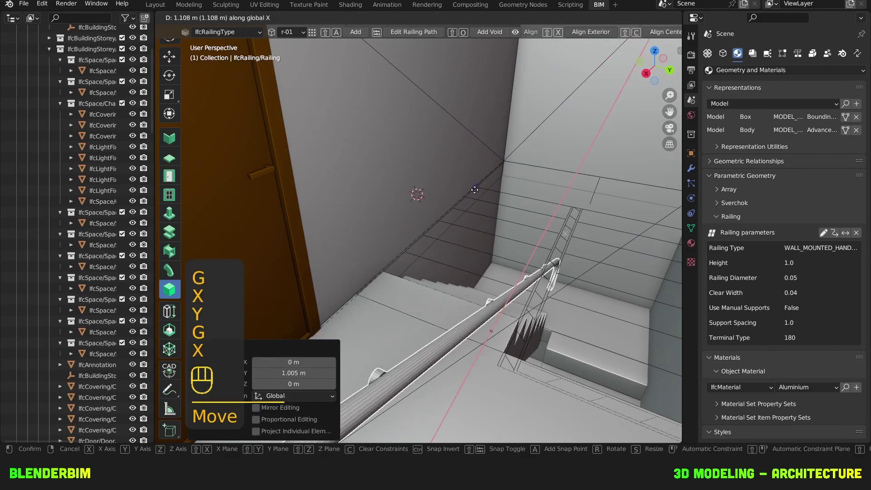
key("y")
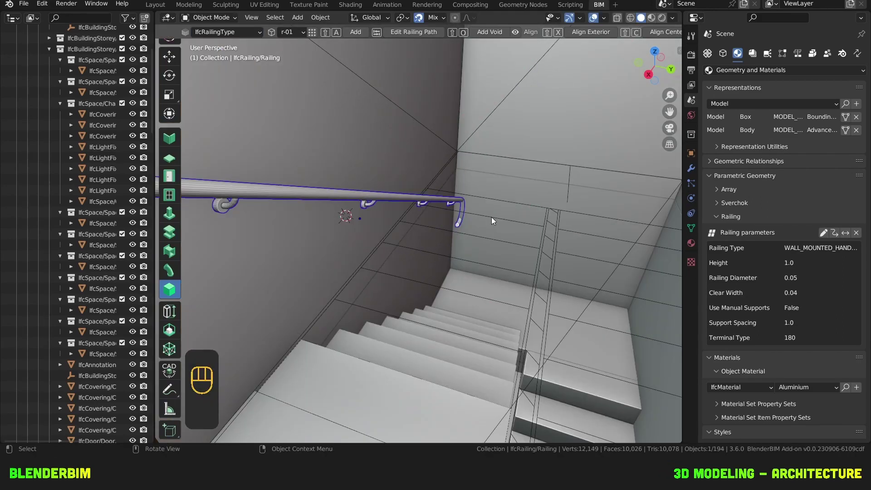
Extrude the railing path from its landing-end vertex across the landing to the opposite stairwell wall.
key("Tab")
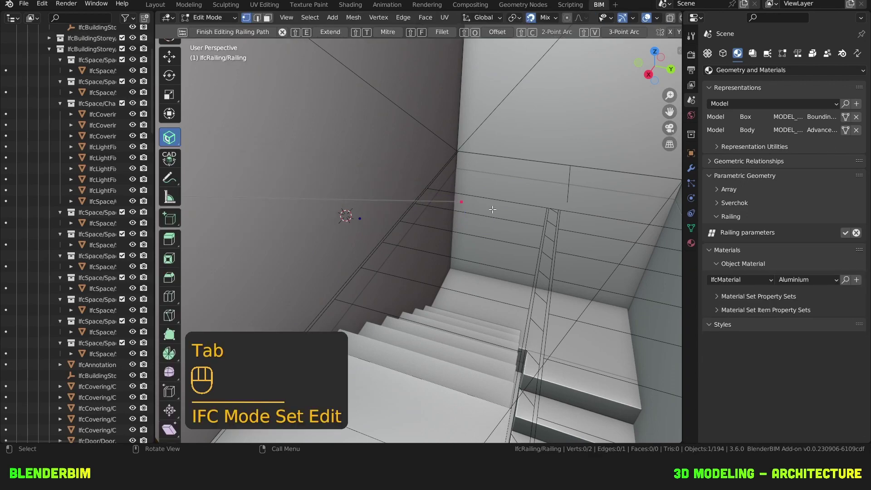
left_click(458, 202)
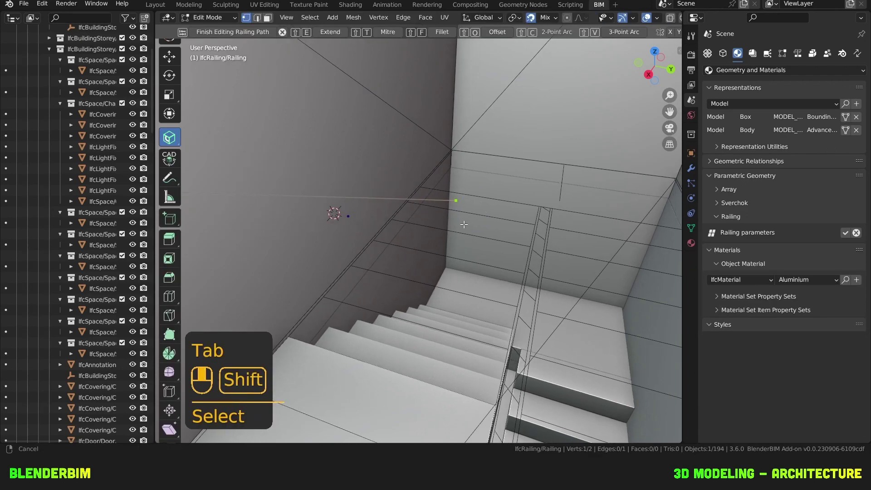
key("KP_7")
key("g")
key("Escape")
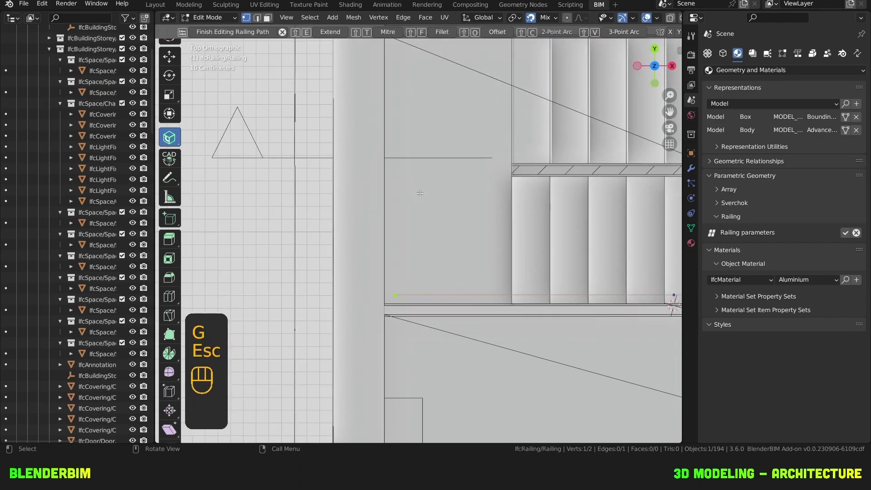
key("e")
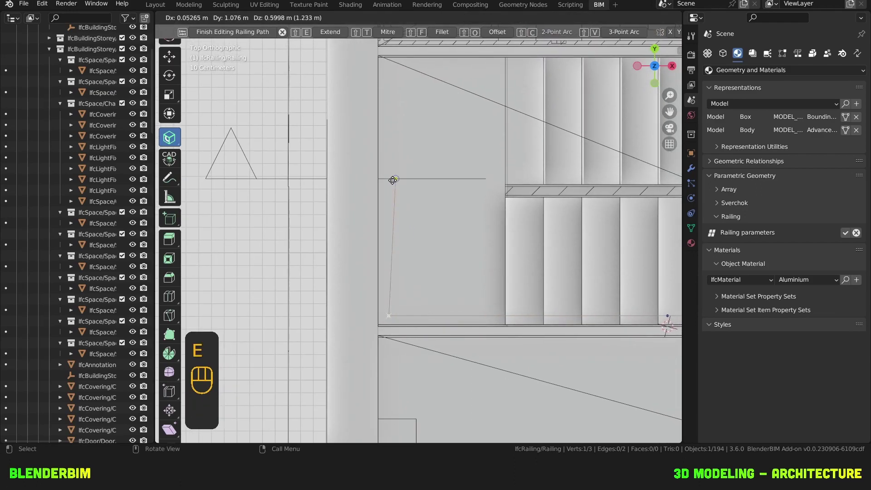
left_click(395, 55)
Move the new path vertex -0.085 m along Y to offset it from the wall.
key("g")
key("y")
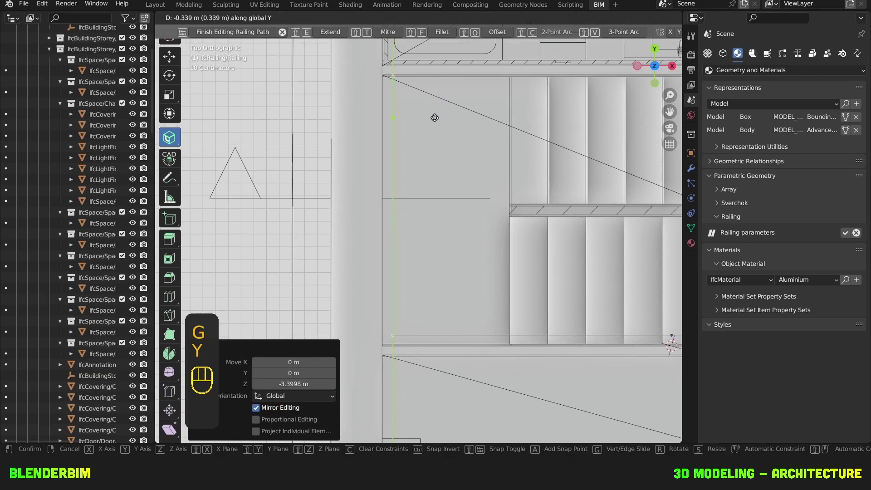
key("KP_Subtract")
key("KP_0")
key("KP_Decimal")
key("KP_0")
key("KP_8")
key("KP_5")
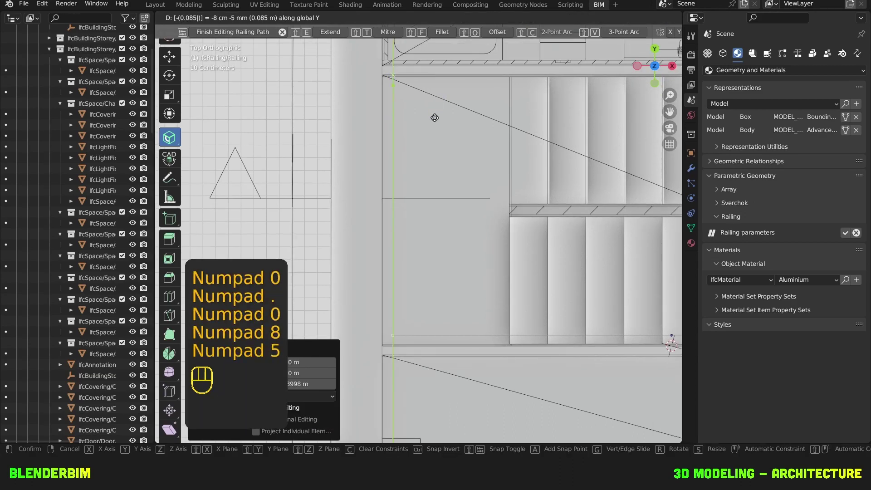
key("KP_Enter")
Extrude the railing path 2.73 m along X beside the wall, following the lower flight.
middle_click_drag(434, 117, 396, 136, "shift")
scroll(396, 136, "down", 2)
key("e")
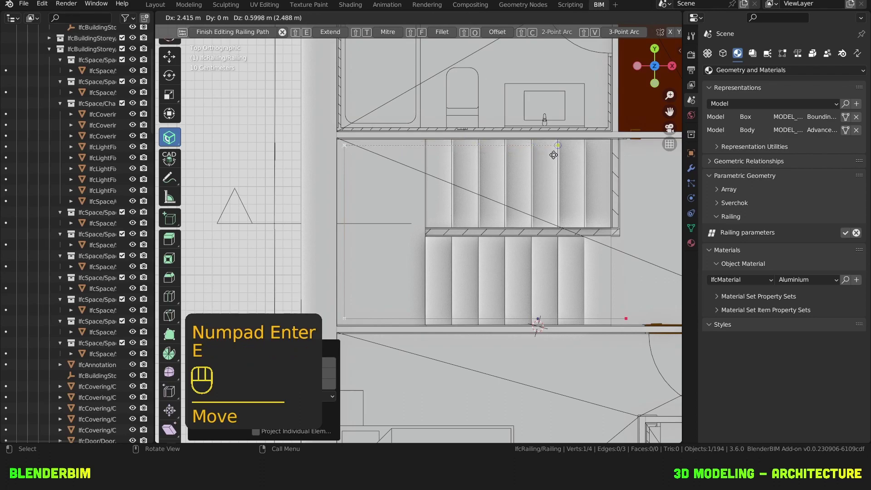
key("x")
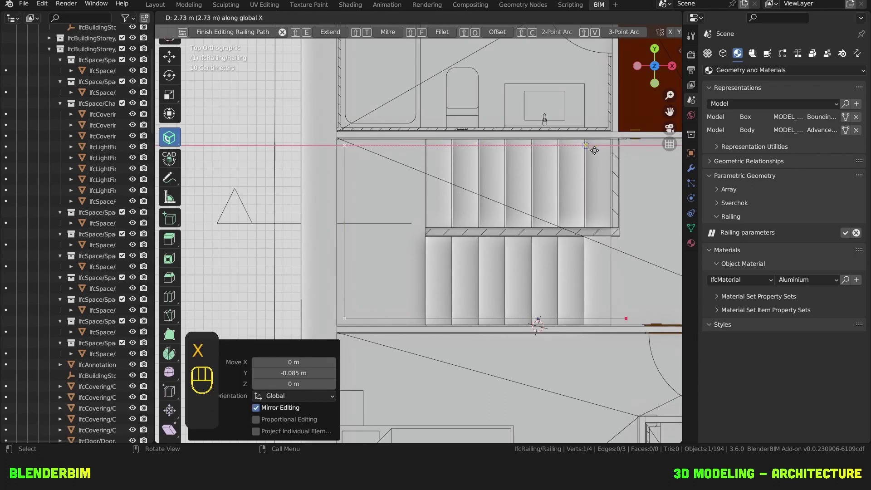
left_click(595, 151)
Lower the new end vertex about 2.143 m along Z to the stair tread beside the wall.
key("KP_Decimal")
middle_click_drag(589, 165, 409, 181)
middle_click_drag(409, 181, 425, 150, "shift")
scroll(426, 150, "down", 2)
scroll(433, 200, "down", 1)
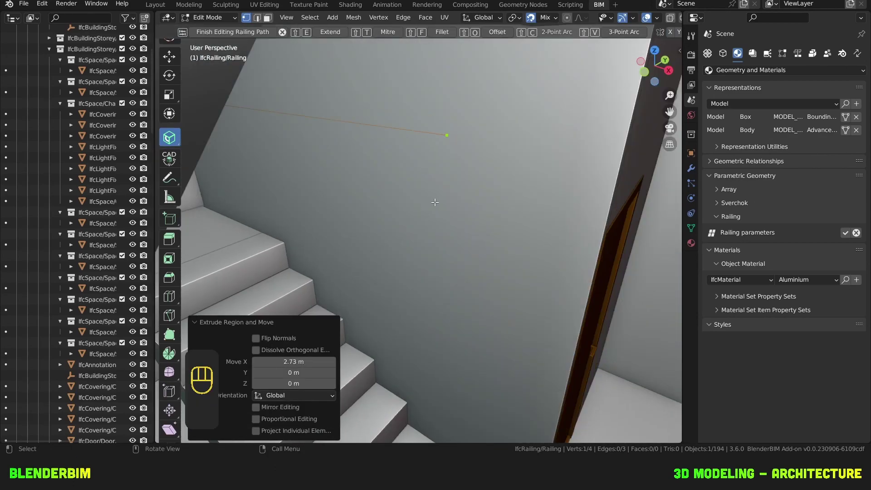
middle_click_drag(433, 200, 454, 86, "shift")
key("g")
key("z")
left_click(448, 389)
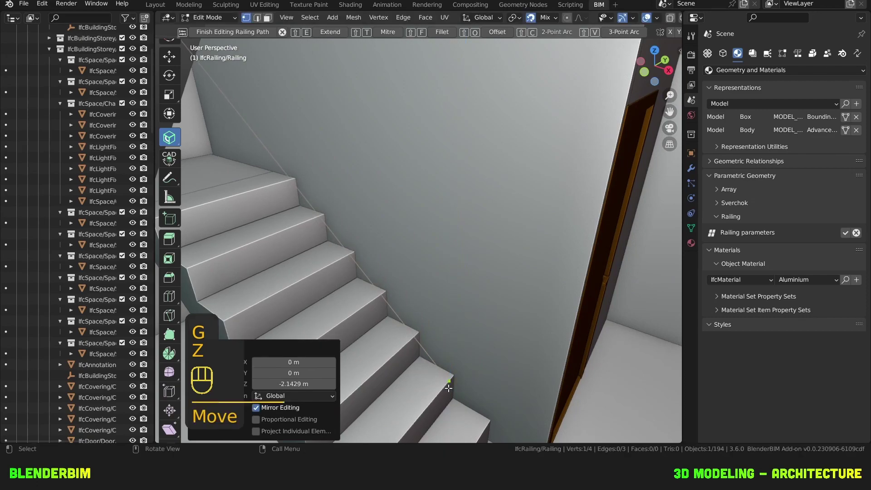
Move the end vertex about 0.701 m along X and down about 0.457 m along Z to the floor by the door.
middle_click_drag(448, 389, 480, 296, "shift")
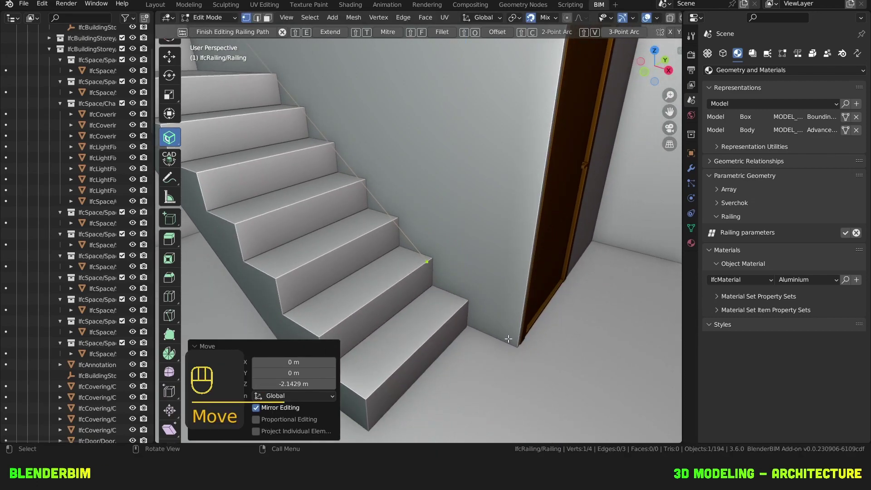
key("g")
key("x")
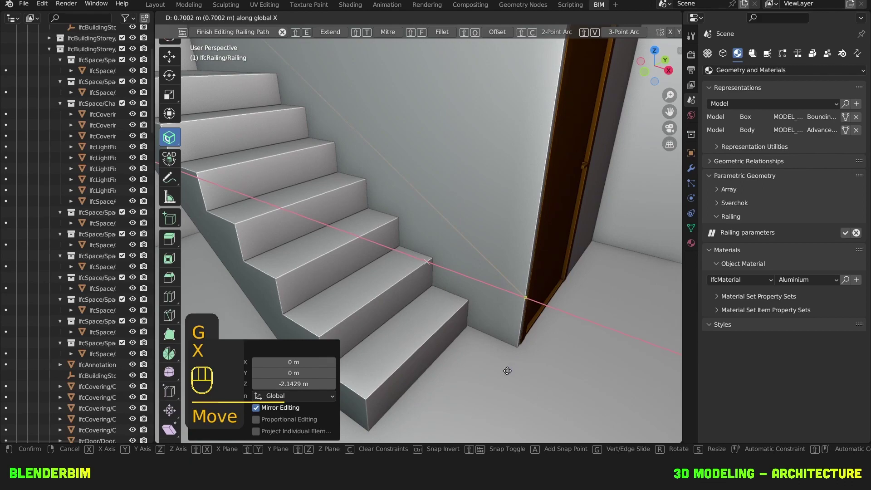
left_click(508, 369)
key("g")
key("z")
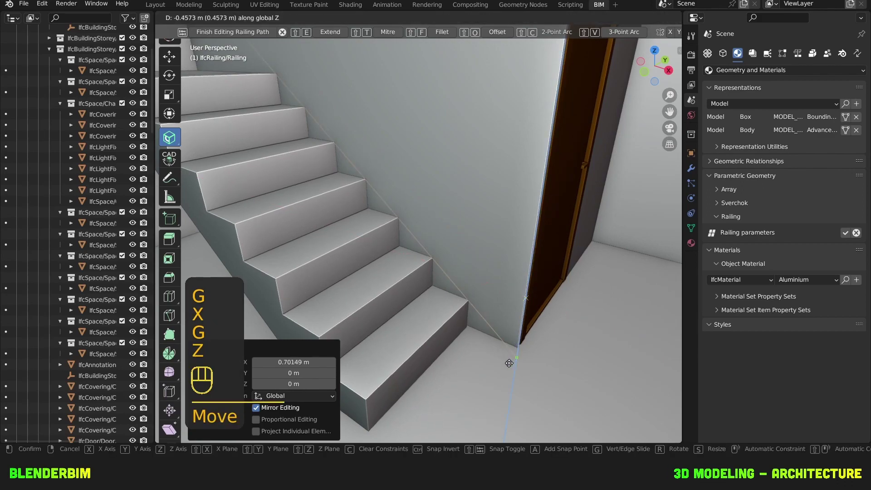
left_click(509, 360)
Raise the lower end vertex 1 m along Z and save the railing path.
key("g")
key("z")
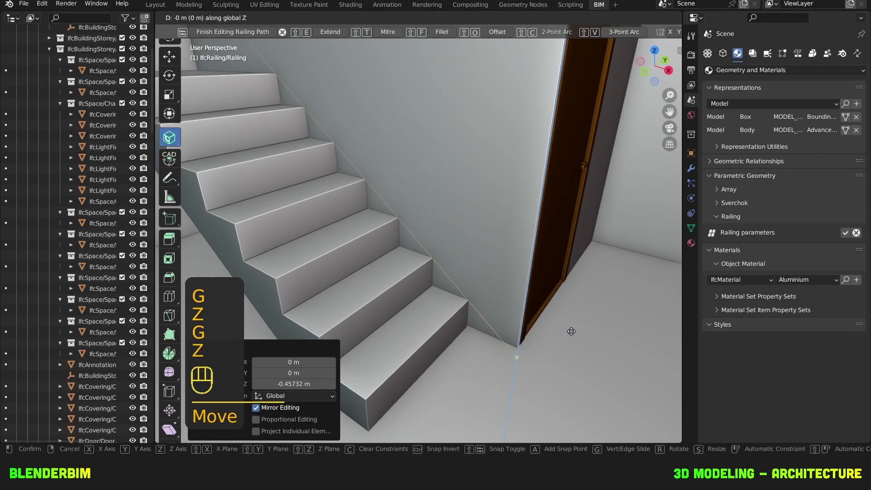
key("KP_1")
key("KP_Enter")
key("Tab")
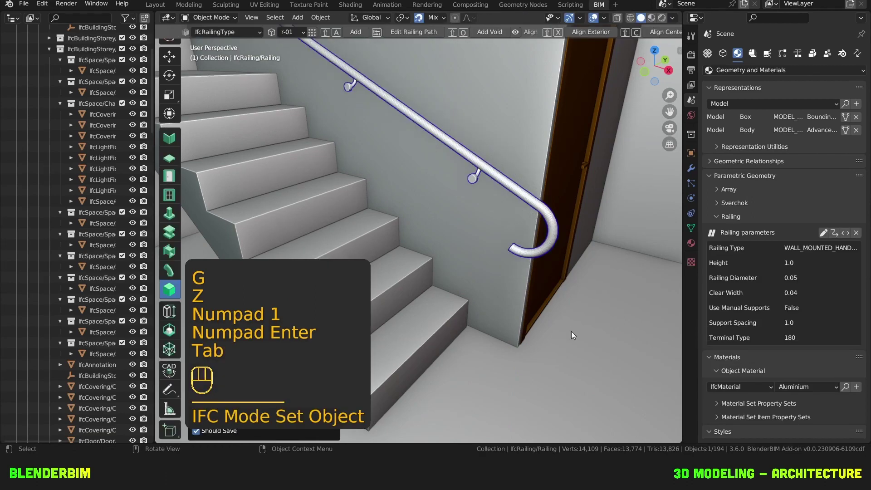
Flip the railing path order so the handrail supports face the wall.
scroll(437, 109, "down", 2)
middle_click_drag(435, 111, 453, 190, "shift")
scroll(426, 188, "up", 3)
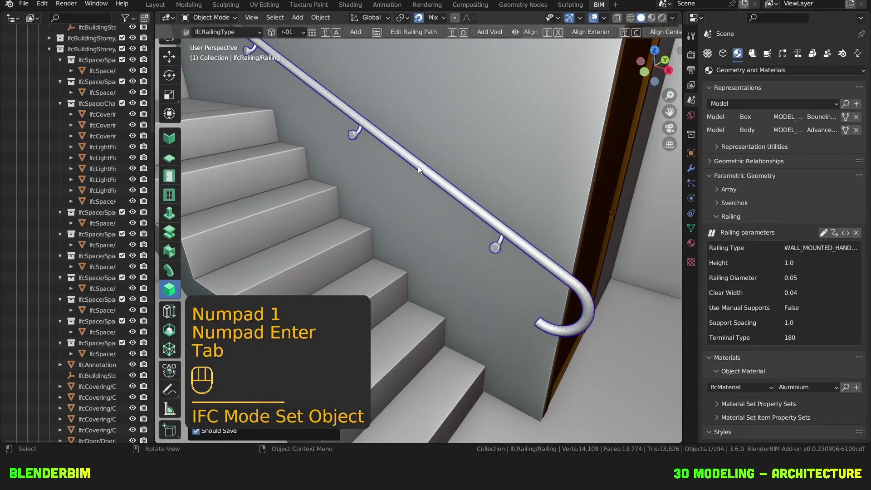
left_click(845, 233)
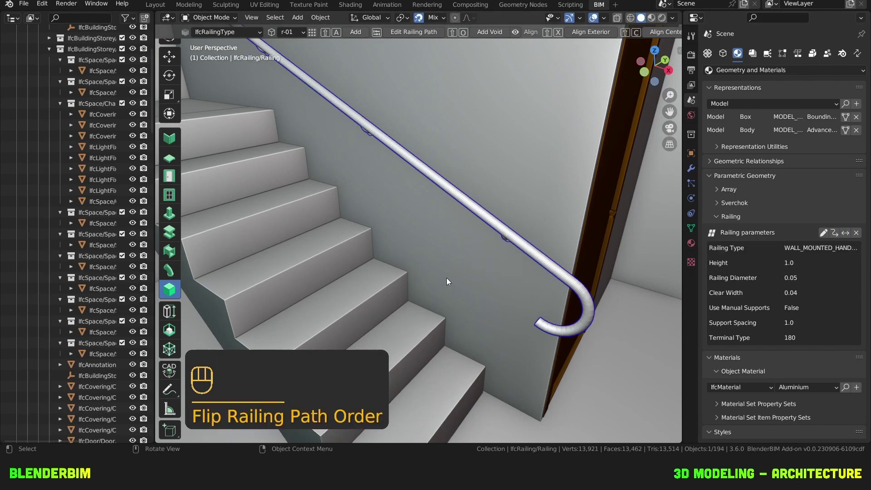
middle_click_drag(447, 278, 421, 250)
scroll(422, 249, "down", 2)
middle_click_drag(493, 148, 477, 244)
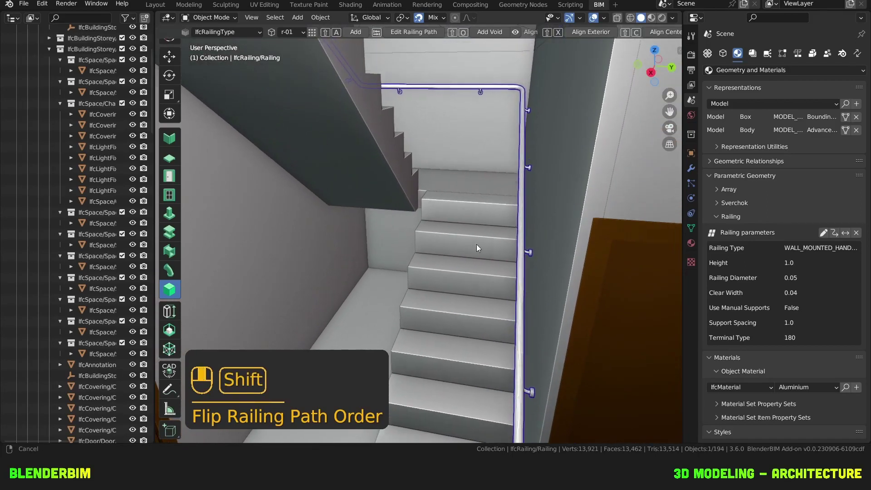
Create a new IfcRailingType named r-02 from the Railing template.
left_click(533, 145, "shift")
middle_click_drag(533, 145, 399, 281)
right_click_drag(399, 282, 420, 270, "shift")
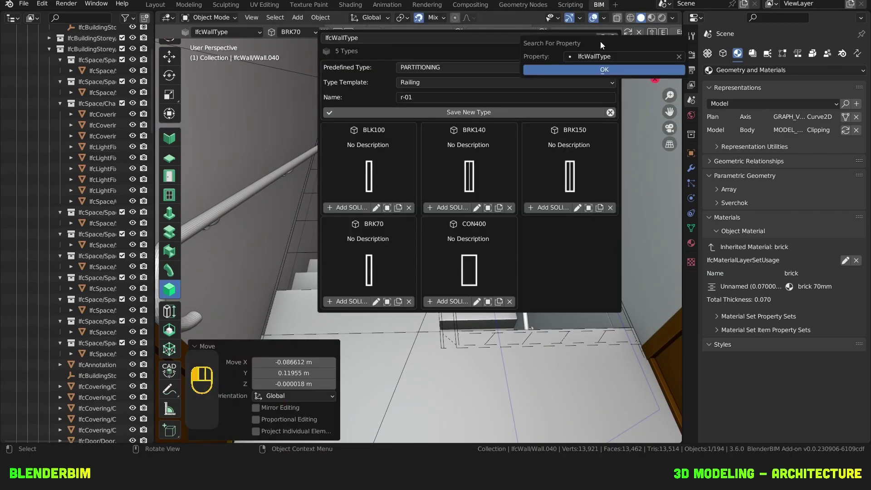
left_click(596, 54)
type("ra")
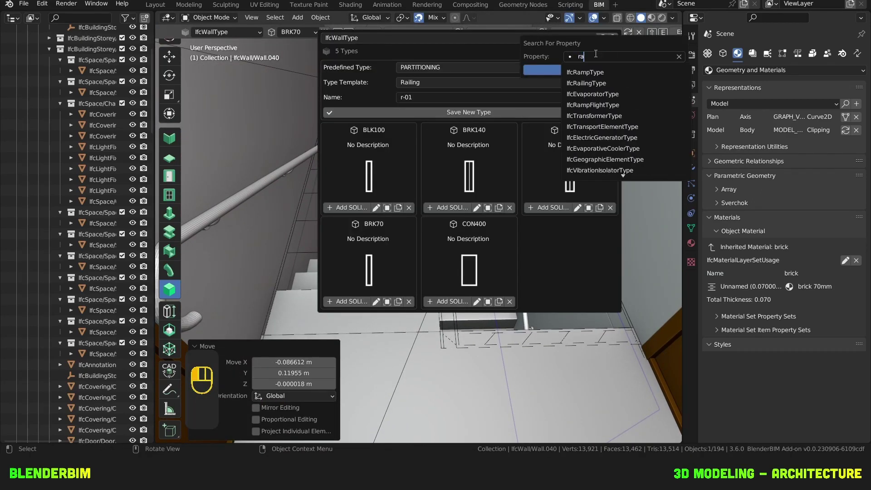
left_click(589, 83)
left_click(544, 69)
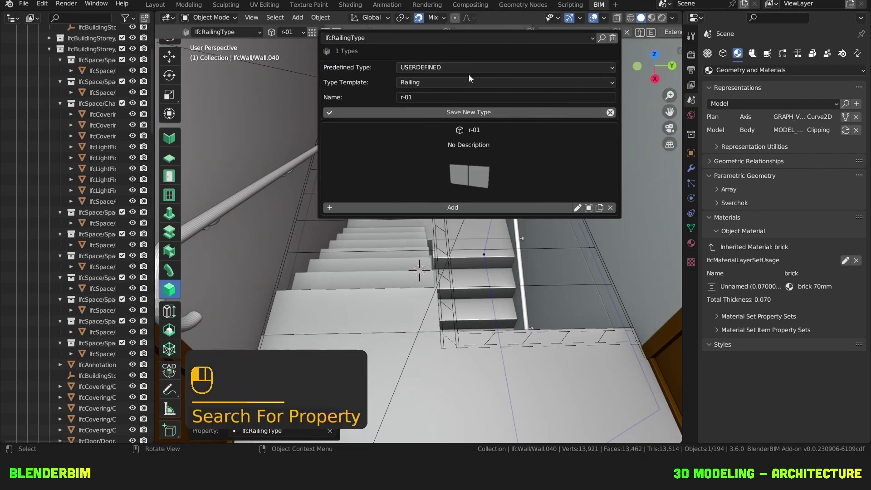
left_click(463, 97)
type("r-02")
key("Return")
left_click(472, 111)
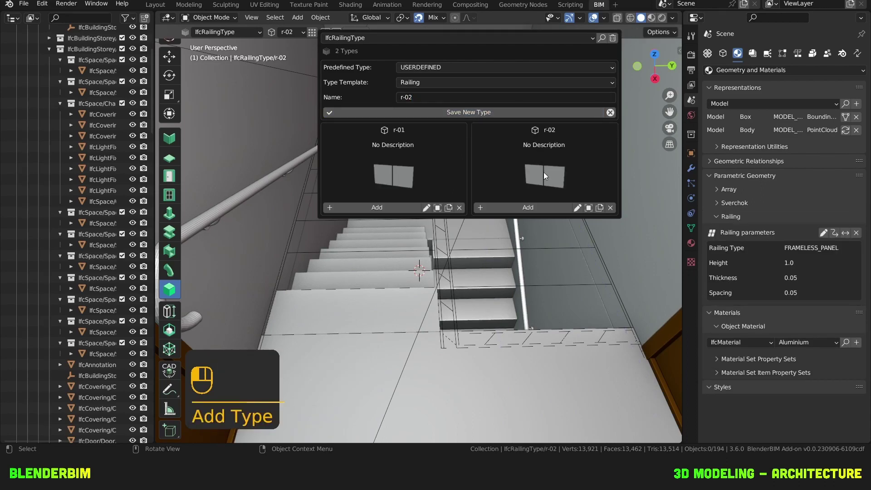
Place the 3D cursor at the upper floor corner between the two flights and add an r-02 railing there.
right_click_drag(413, 304, 421, 317, "shift")
right_click_drag(426, 329, 435, 332, "shift")
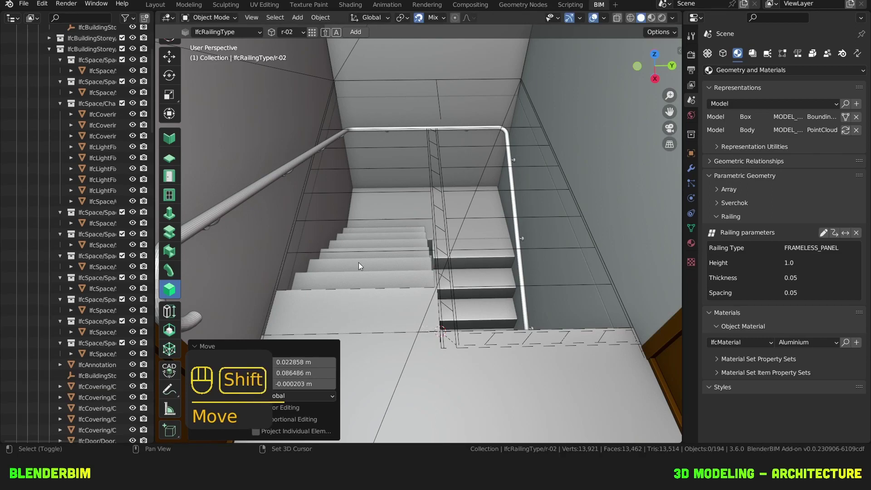
key("shift+a")
Edit the new railing's path and delete the vertex that extends over the upper floor.
key("Tab")
middle_click_drag(366, 262, 425, 213)
scroll(431, 236, "down", 2)
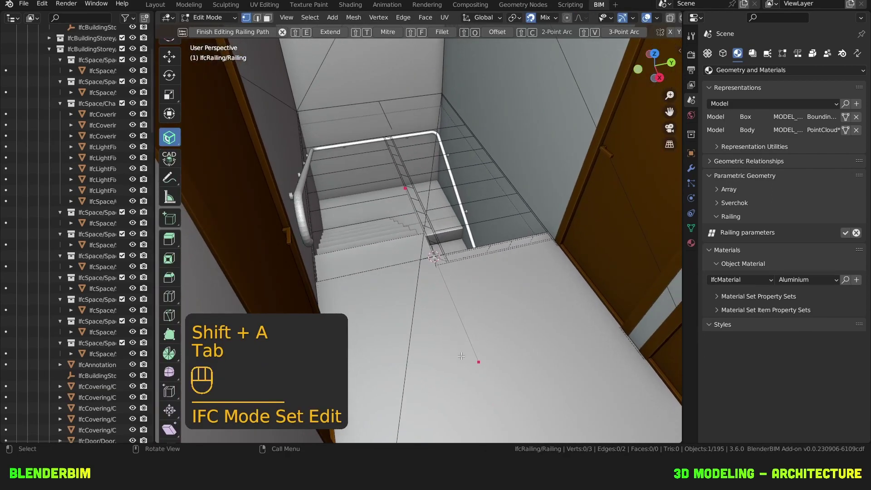
left_click(472, 364)
key("x")
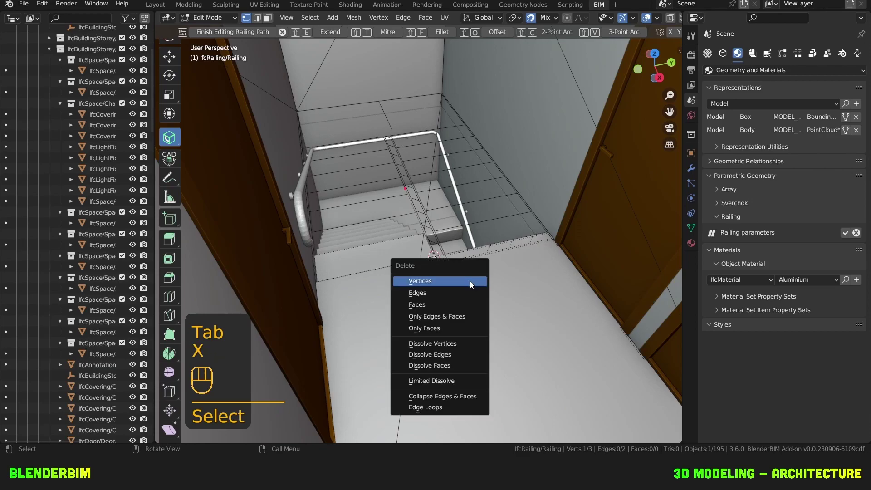
left_click(469, 281)
Move the path's free vertex about -1.1 m along X and -1.371 m along Z to the landing end of the upper flight.
middle_click_drag(415, 179, 439, 235)
left_click(410, 188)
key("KP_7")
scroll(439, 235, "up", 3)
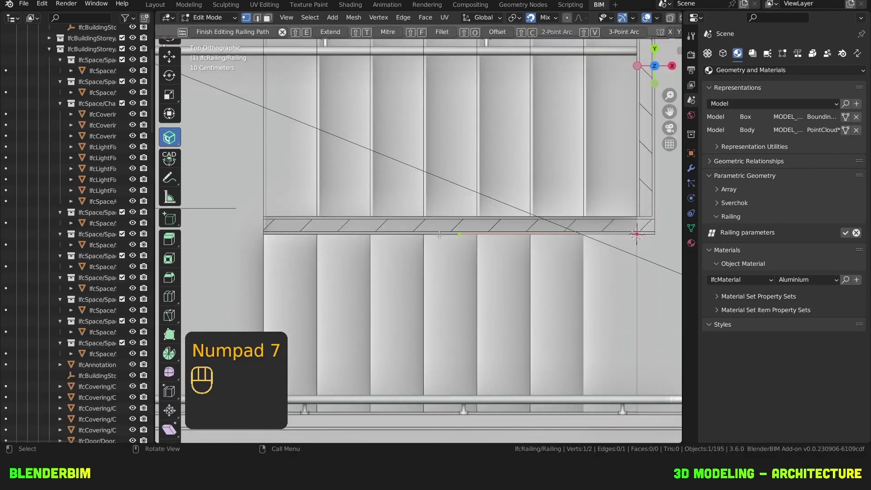
key("g")
left_click(268, 233)
Add a loop cut in the railing path and save it to generate two frameless panels along the flight.
middle_click_drag(279, 244, 451, 266)
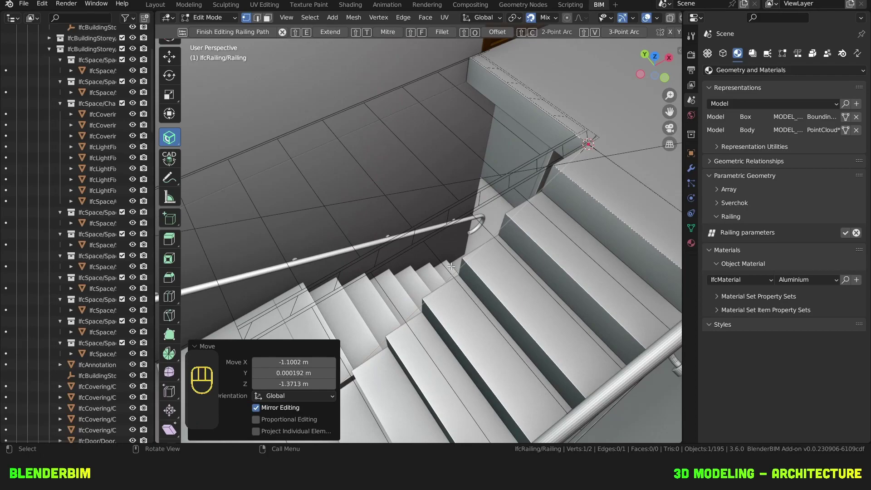
key("ctrl+r")
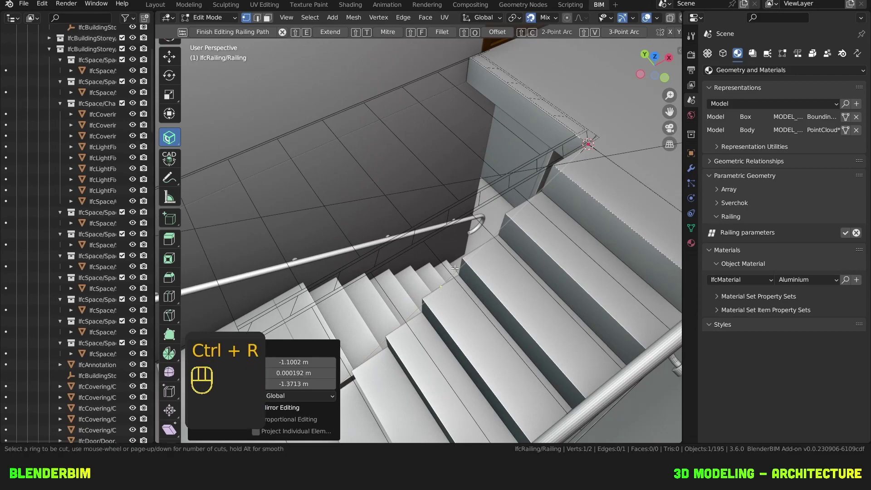
left_click(455, 268)
scroll(457, 266, "down", 1)
middle_click_drag(463, 258, 576, 255)
key("Tab")
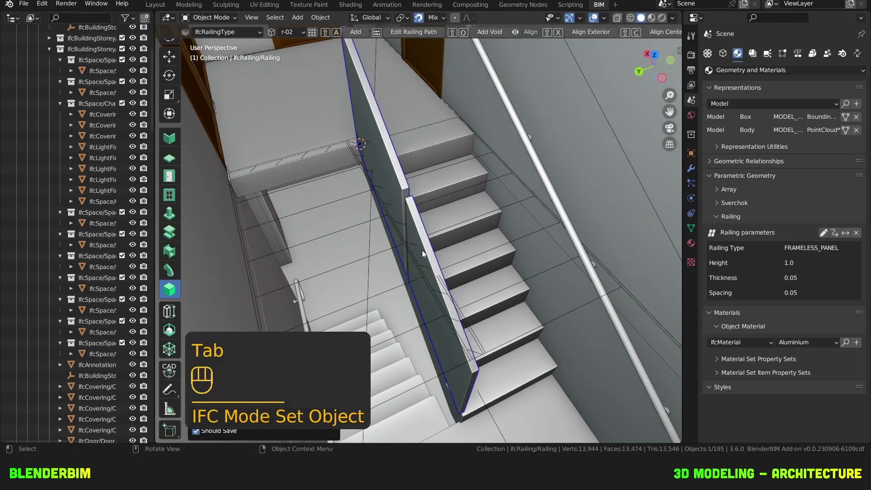
Duplicate the frameless panel railing and rotate the copy 180° about Z.
mouse_move(422, 250)
middle_mouse_down()
mouse_move(453, 249)
mouse_move(331, 243)
mouse_move(448, 241)
mouse_move(416, 238)
middle_mouse_up()
key("shift+d")
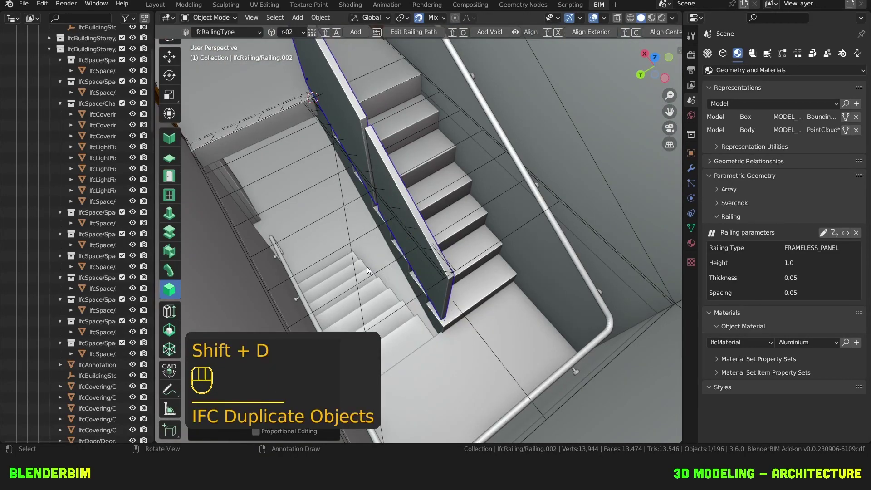
key("r")
key("z")
key("KP_1")
key("KP_8")
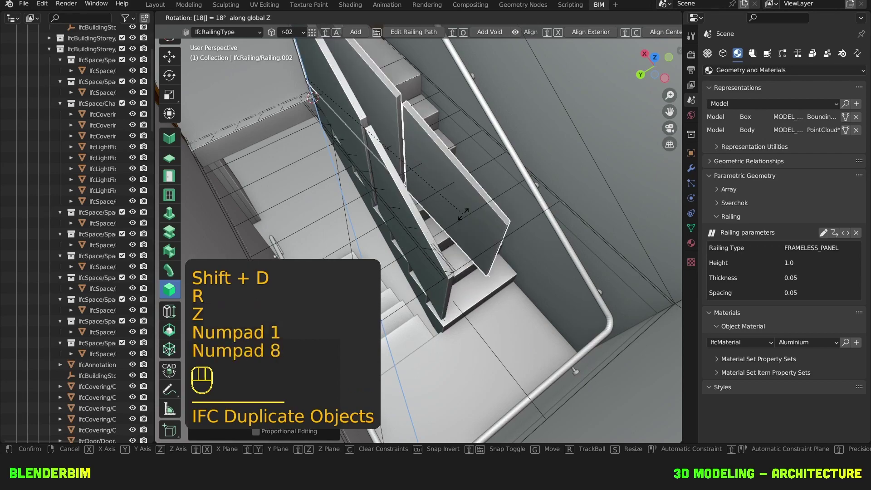
key("KP_0")
key("KP_Enter")
Lower the rotated panel railing along Z onto the inner side of the lower flight.
key("g")
key("z")
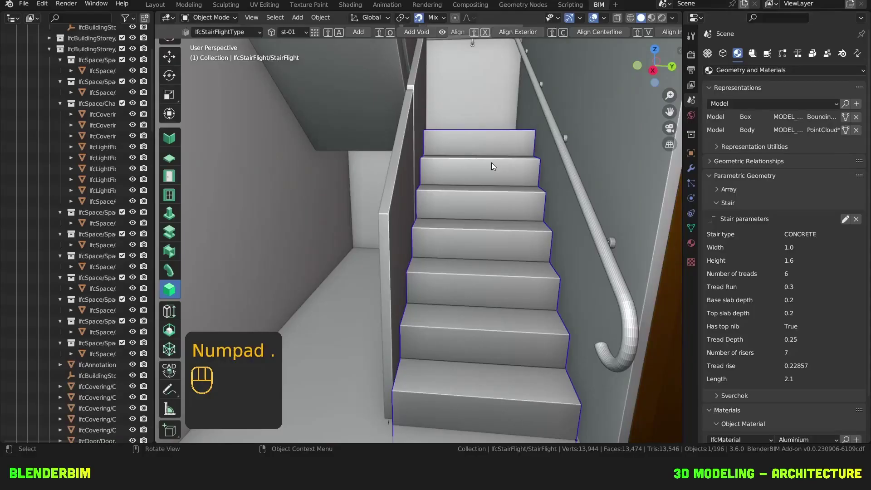
middle_click_drag(492, 162, 489, 211, "shift")
scroll(494, 160, "down", 2)
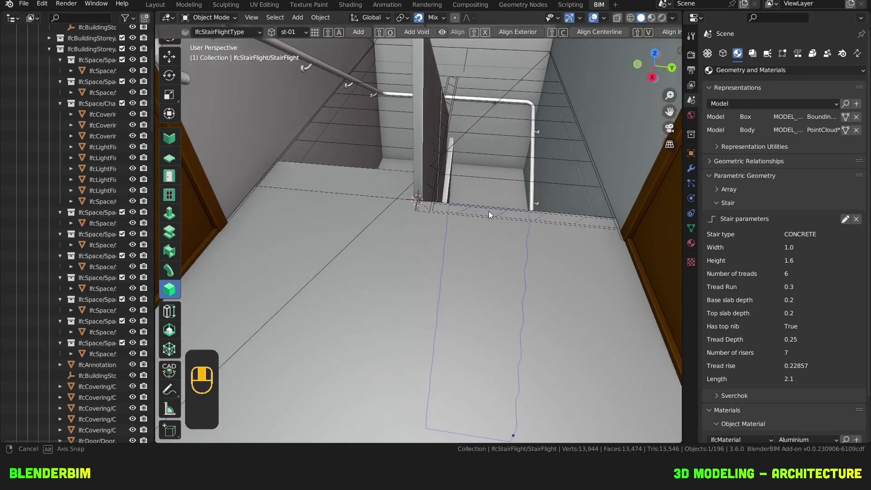
Move the lower stair flight about -0.661 m along Y, keeping the movement locked to the YZ plane.
key("g")
key("shift+x")
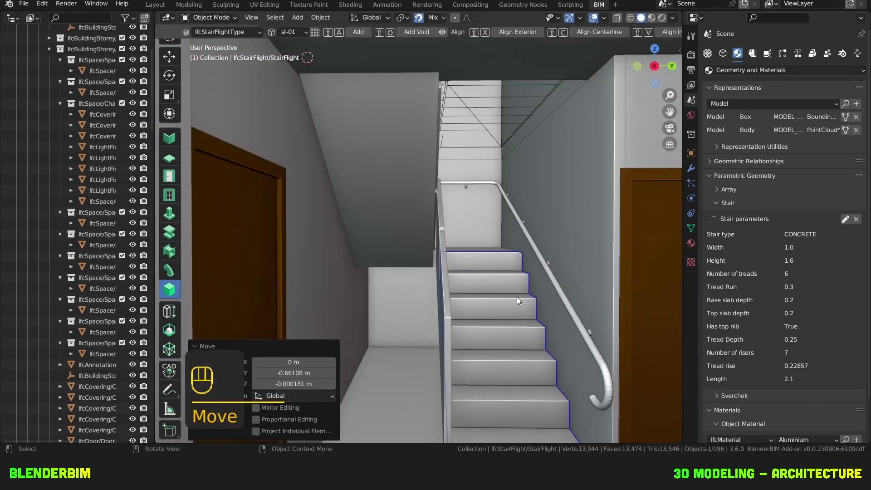
Place the 3D cursor at the wall-side bottom corner of the lower flight and add a Plain Axes empty there.
middle_click_drag(516, 296, 482, 209, "shift")
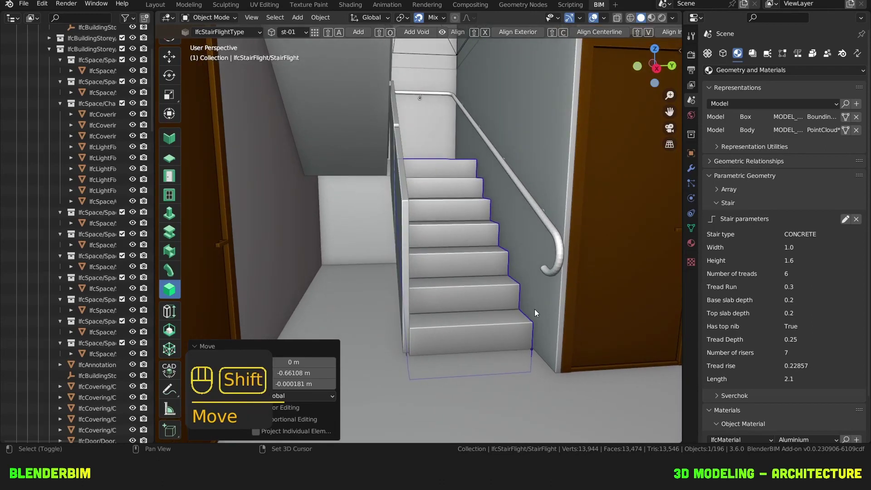
right_click_drag(536, 313, 531, 347, "shift")
left_click(531, 348)
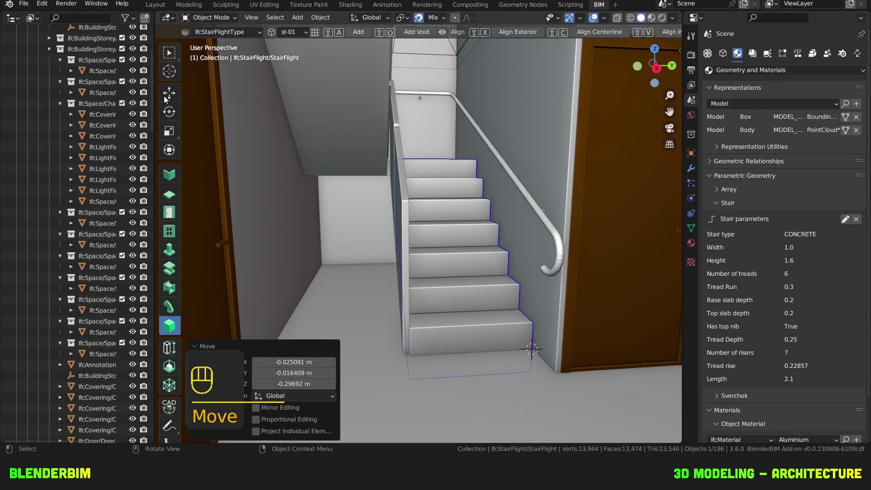
left_click(169, 53)
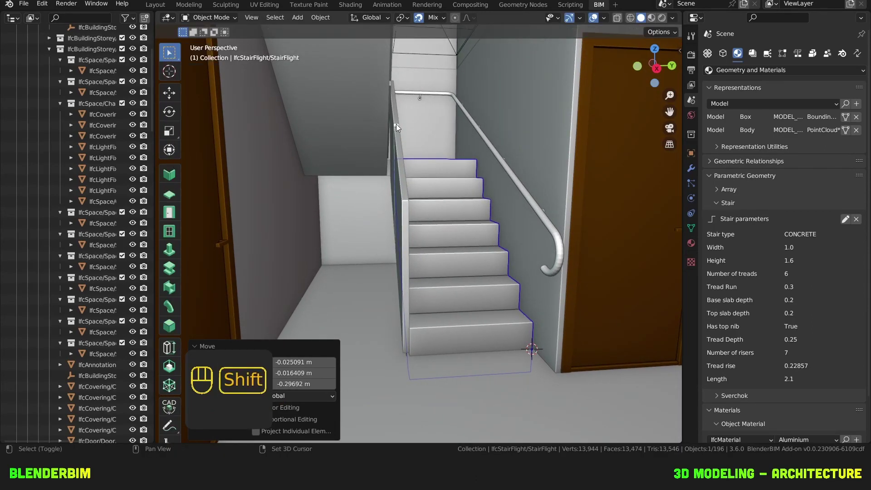
key("shift+a")
mouse_move(396, 123)
mouse_move(397, 231)
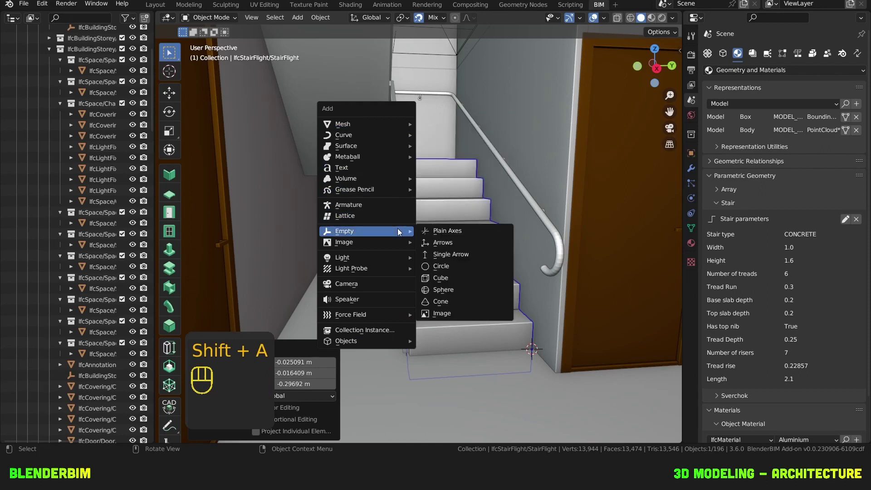
left_click(446, 233)
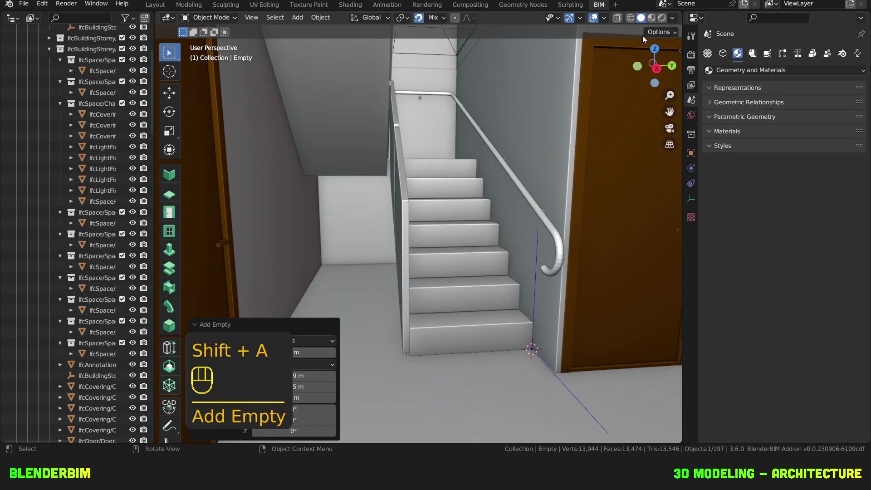
Assign the empty the IfcElement class IfcStair with predefined type STRAIGHT_RUN_STAIR.
left_click(725, 54)
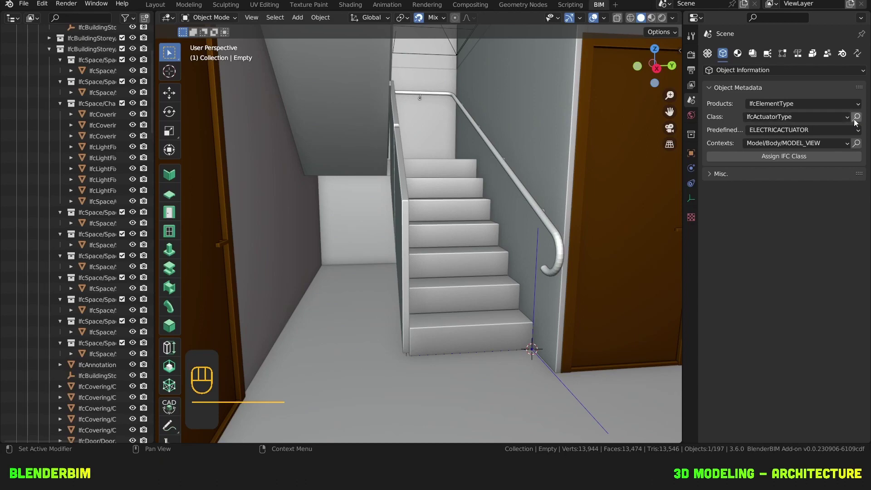
left_click(845, 104)
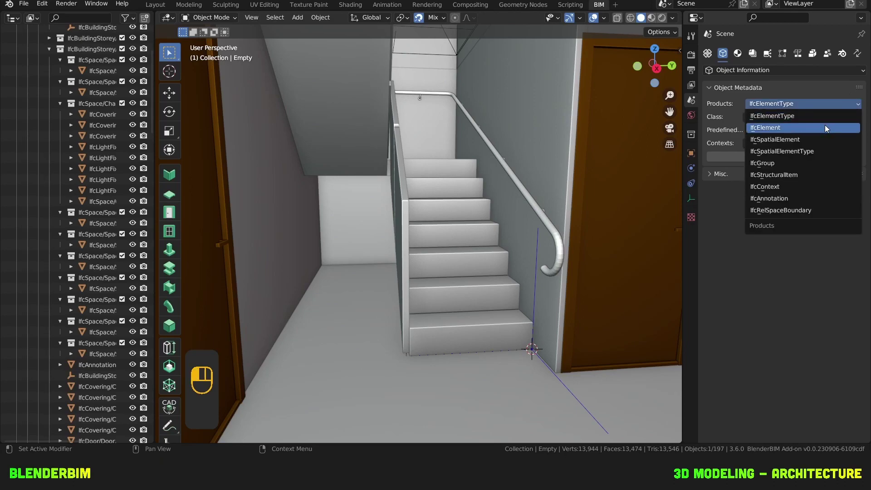
left_click(825, 124)
left_click(856, 117)
type("stair")
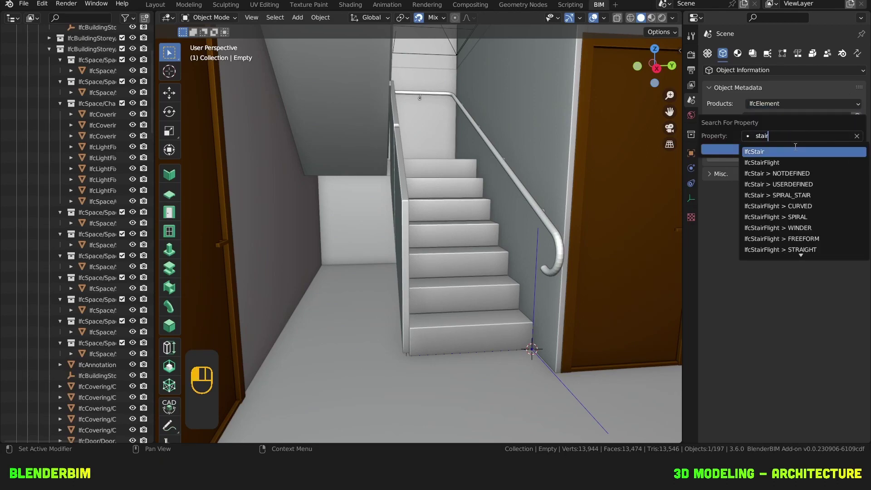
left_click(793, 151)
left_click(792, 150)
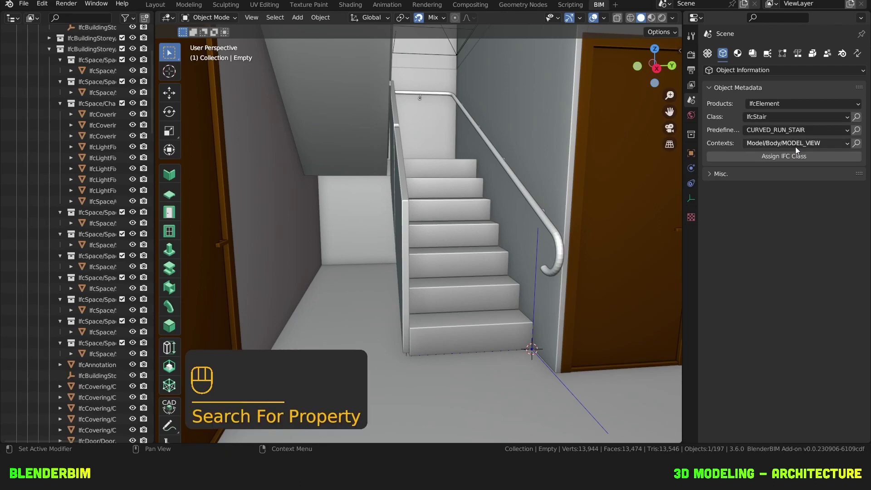
left_click(814, 129)
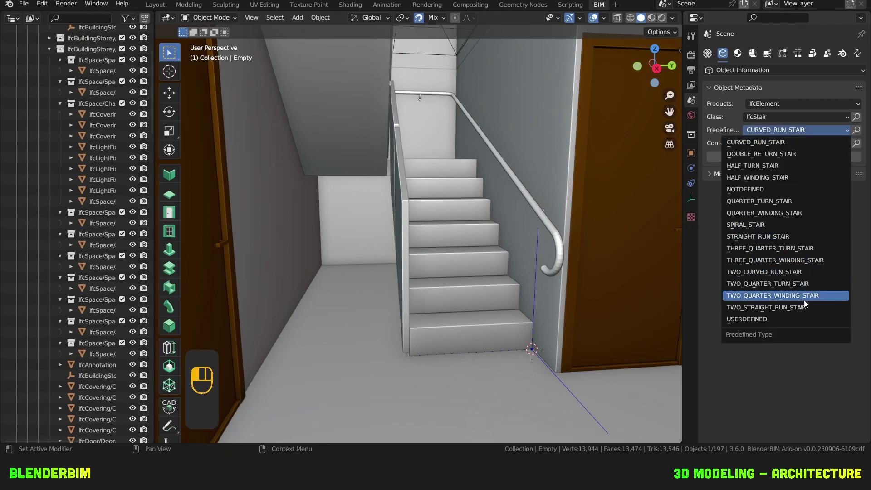
left_click(794, 235)
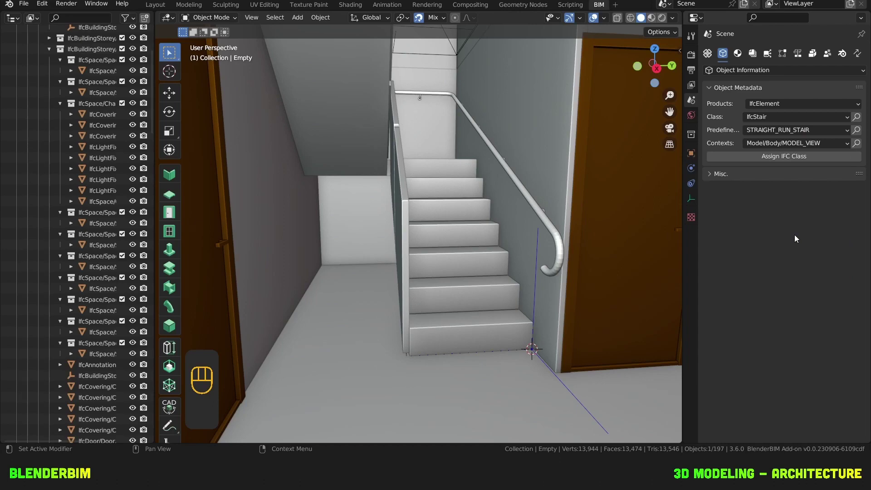
left_click(796, 157)
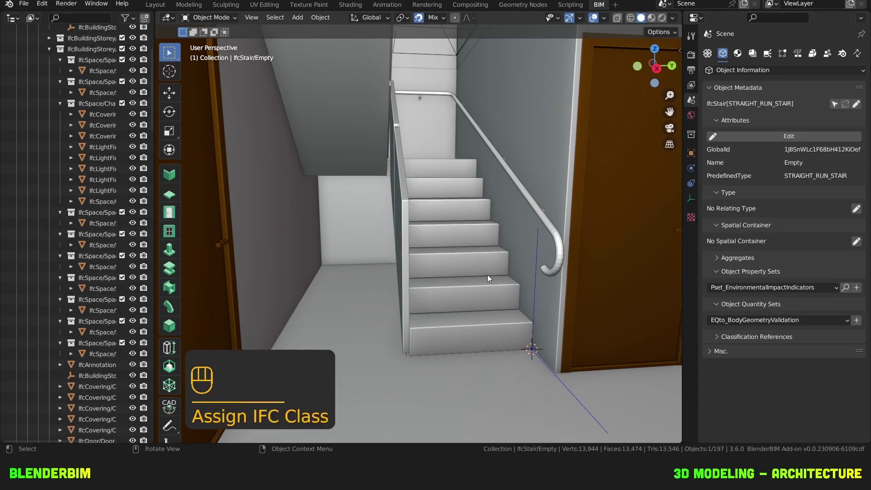
Aggregate both stair flights, both frameless panel railings and the wall-mounted handrail under the IfcStair empty.
left_click(451, 232)
left_click(401, 204, "shift")
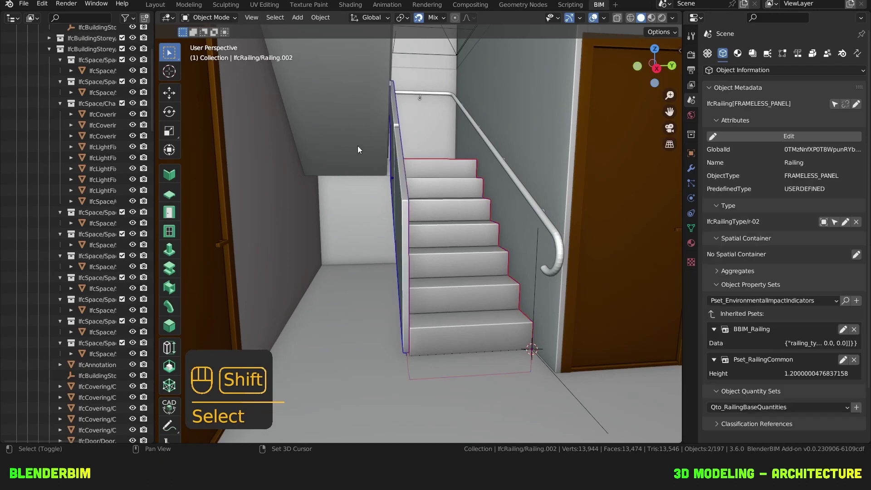
left_click(358, 146, "shift")
middle_click_drag(412, 165, 384, 134, "shift")
left_click(396, 156, "shift")
middle_click_drag(414, 194, 510, 251)
left_click(477, 195, "shift")
left_click(530, 263, "shift")
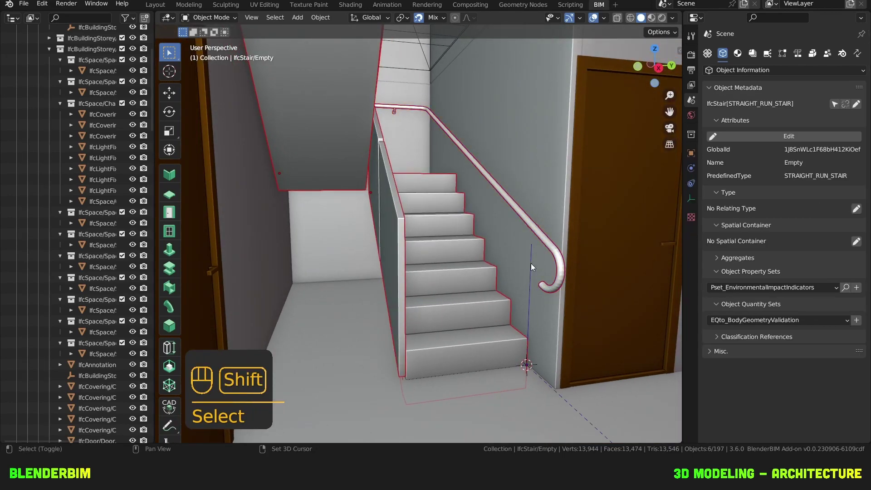
key("shift+e")
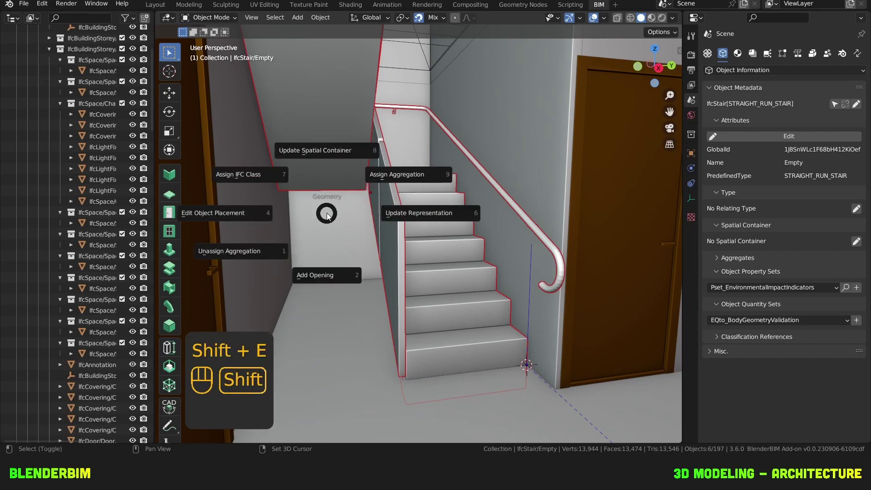
left_click(390, 177)
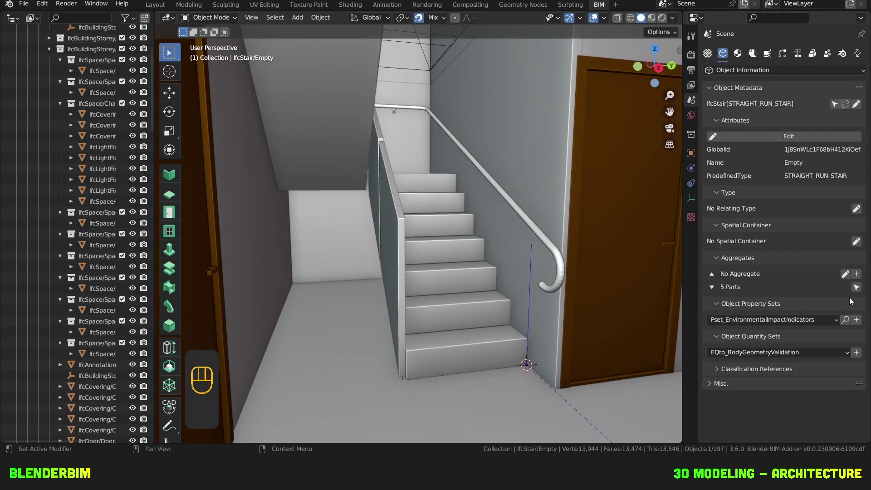
Select the parts of the stair aggregate, isolate them in local view and examine the assembly.
left_click(856, 288)
middle_click_drag(373, 156, 388, 169)
key("KP_Divide")
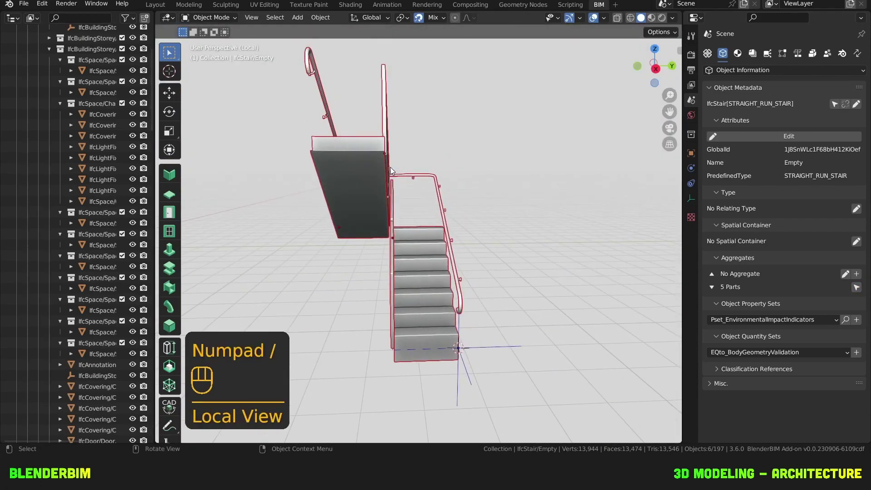
middle_click_drag(521, 194, 570, 118)
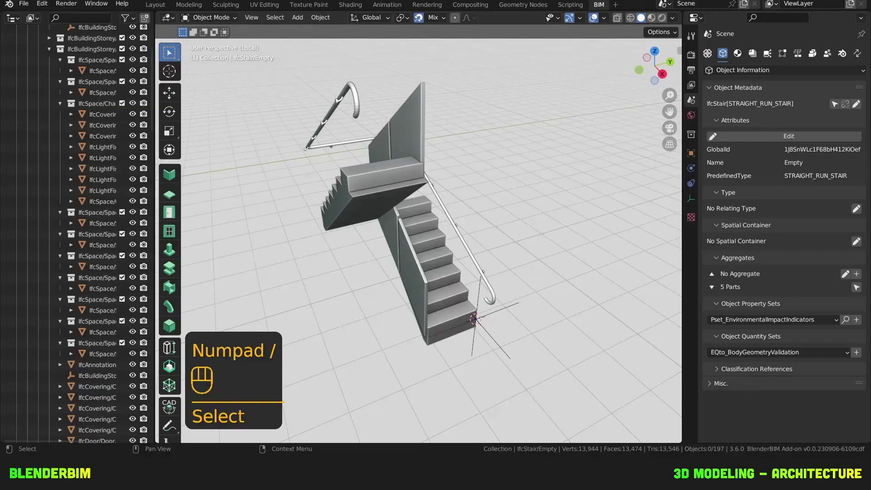
left_click(545, 254)
middle_click_drag(545, 254, 499, 308)
Assign the IfcStair empty to the Ground Floor spatial container.
left_click(499, 309)
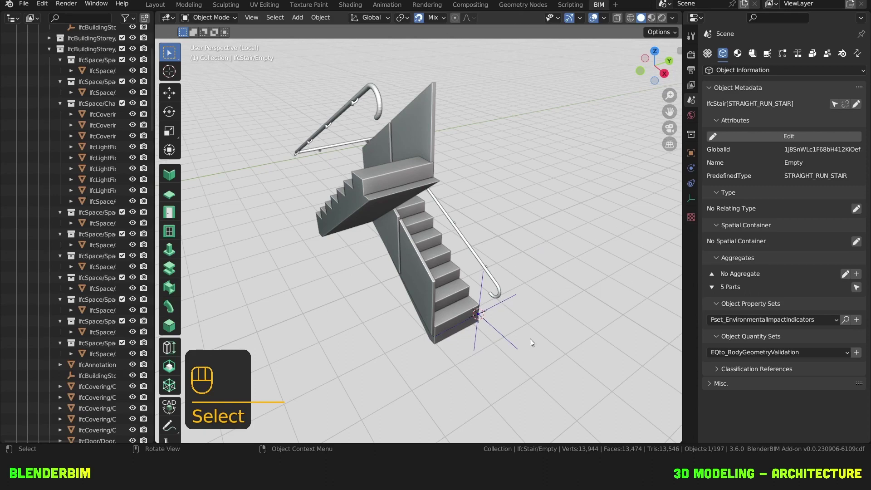
left_click(857, 241)
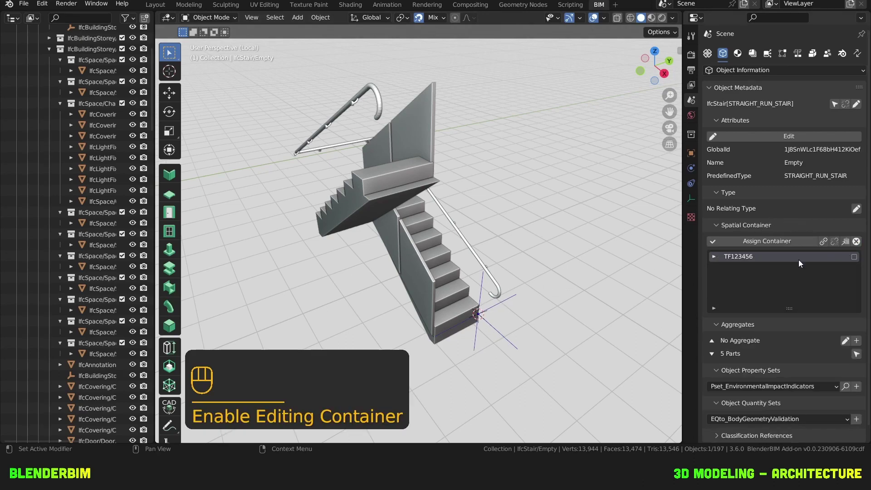
left_click(717, 257)
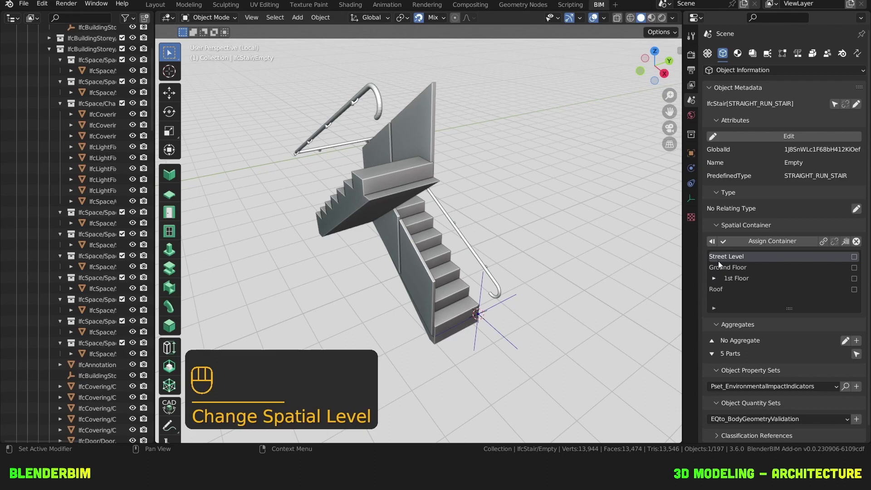
left_click(743, 243)
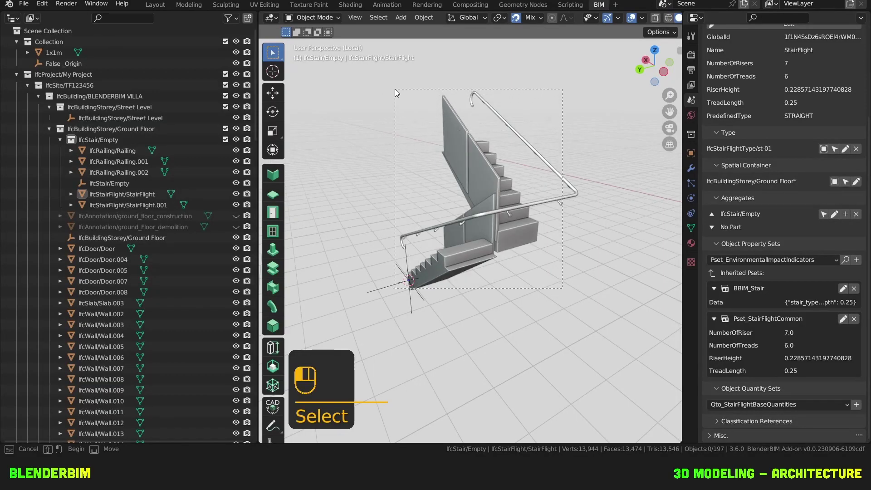
Calculate the quantities for all parts of the isolated stair assembly and review the flight's quantity set.
left_click_drag(395, 89, 563, 289)
middle_click_drag(415, 269, 430, 263)
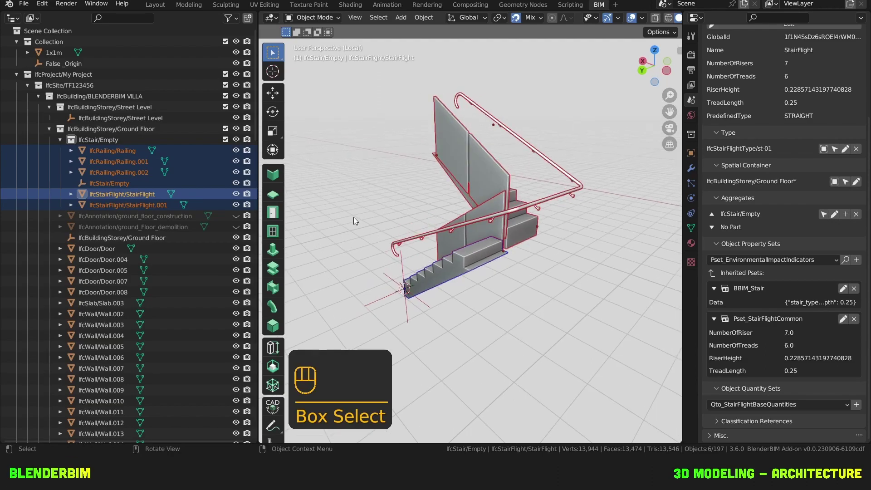
left_click(273, 326)
left_click(274, 326)
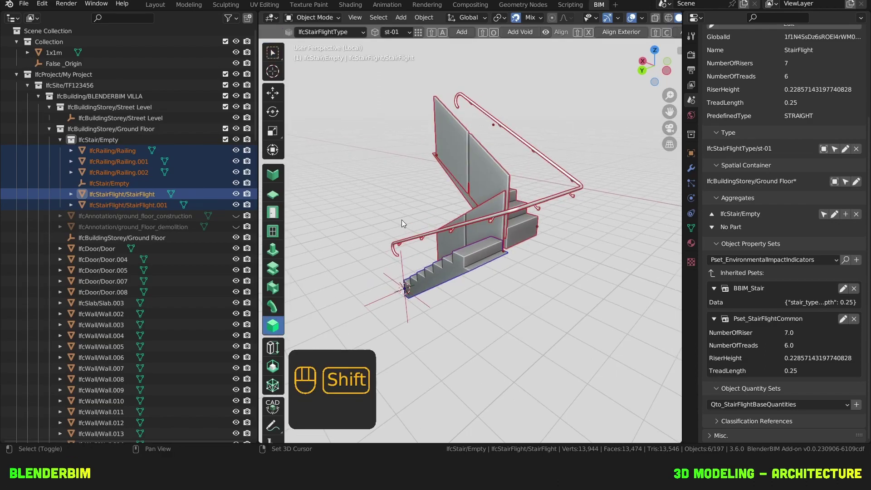
key("shift+q")
scroll(644, 229, "down", 2)
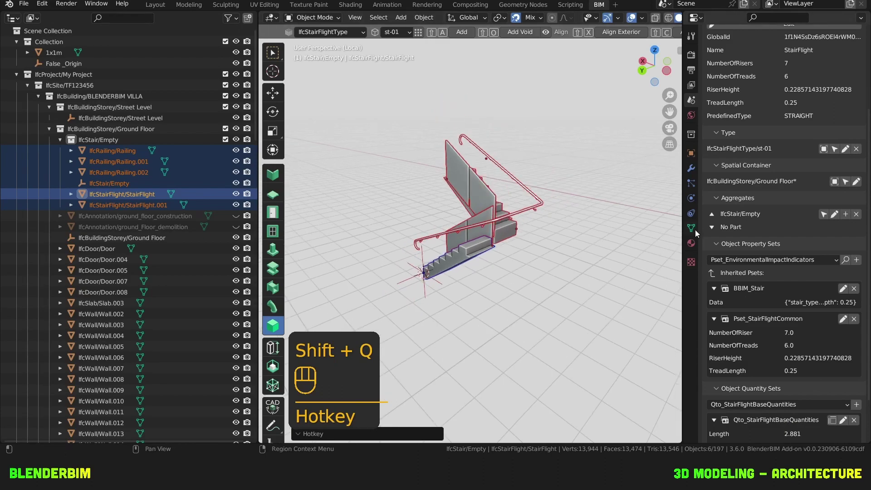
scroll(769, 314, "down", 3)
scroll(528, 202, "up", 3)
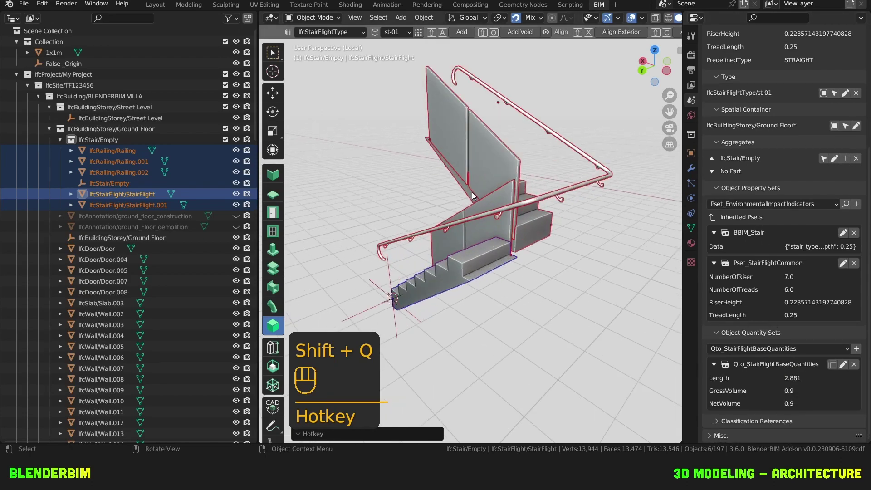
left_click(482, 168)
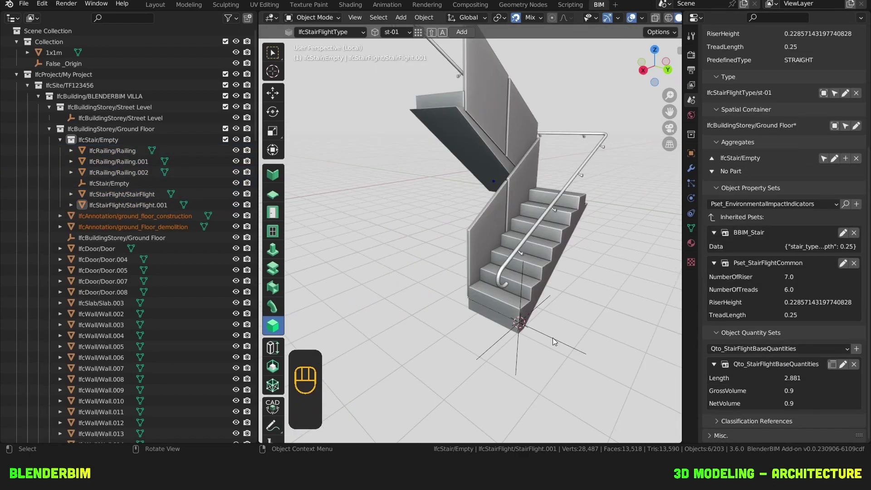
Leave local view and add the mid-height landing slab to the IfcStair aggregate.
left_click(554, 341)
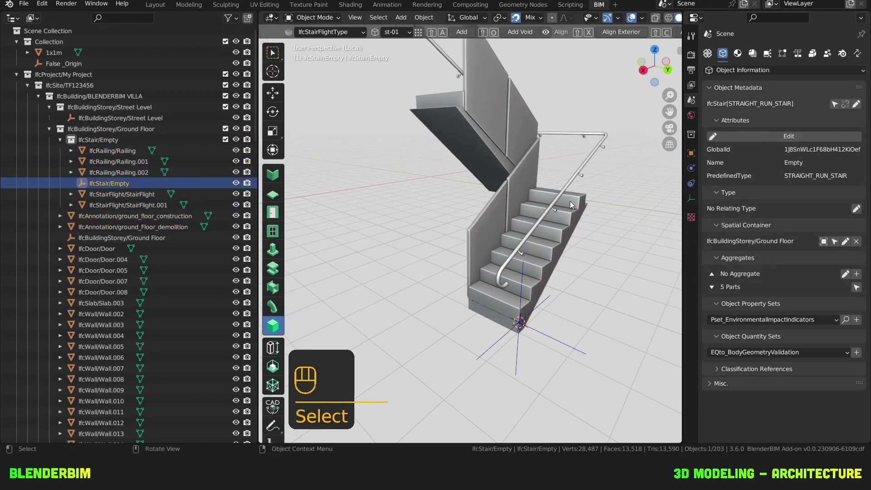
key("KP_Divide")
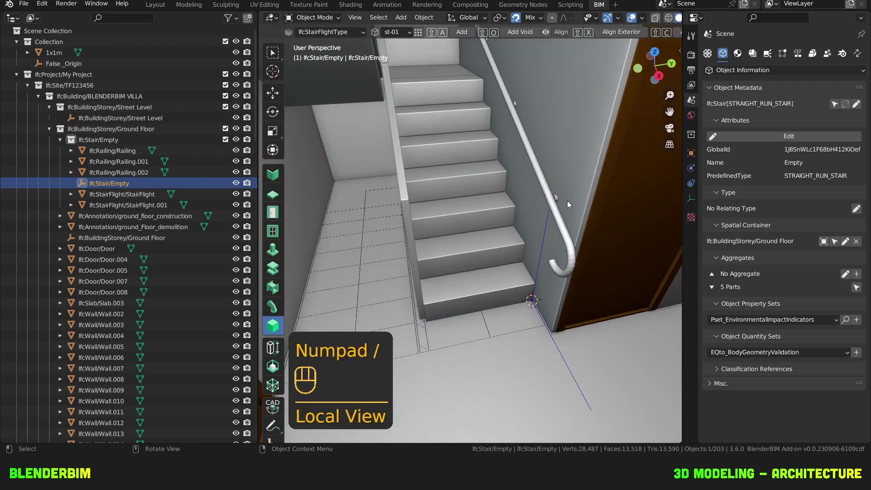
middle_click_drag(567, 201, 467, 117, "shift")
left_click(467, 117)
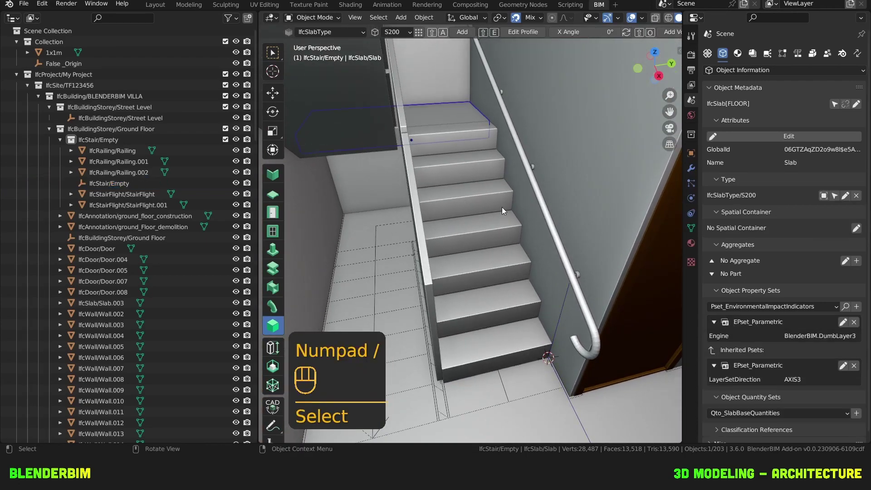
left_click(560, 312, "shift")
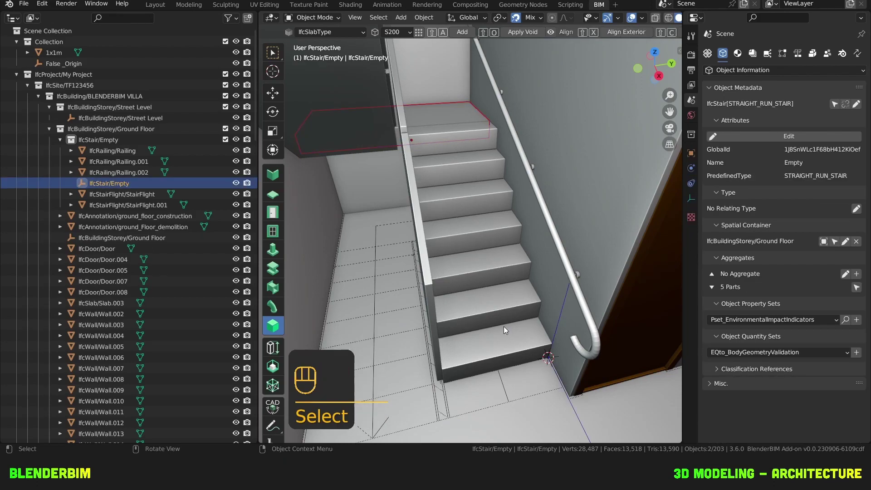
key("ctrl+p")
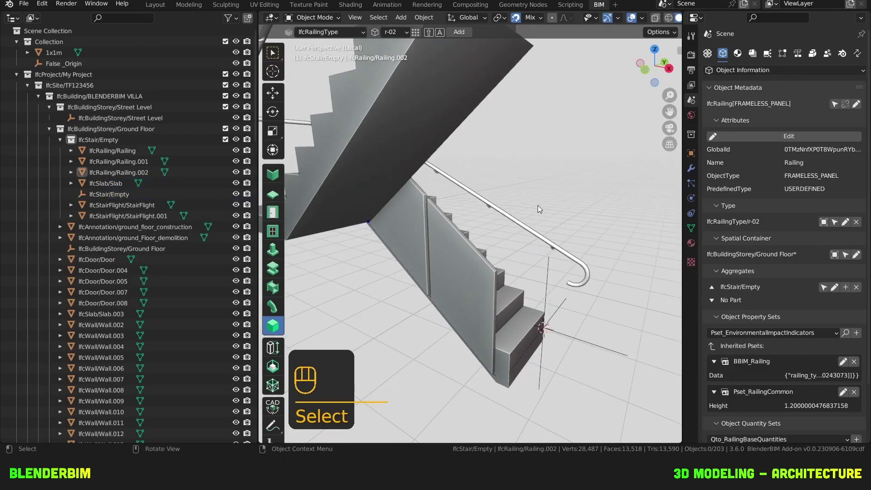
Select the lower flight's frameless panel railing and examine how it meets the stair from below and the side.
scroll(538, 206, "up", 3)
middle_click_drag(462, 274, 510, 246)
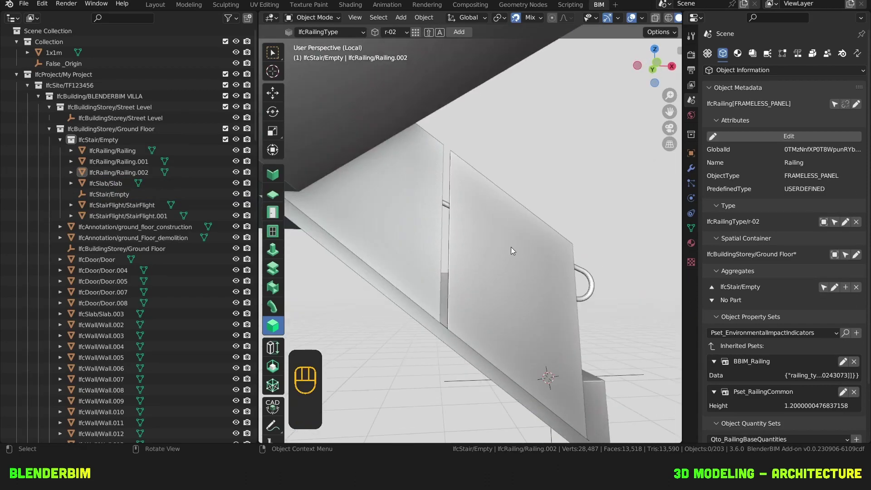
left_click(499, 272)
scroll(506, 268, "down", 6)
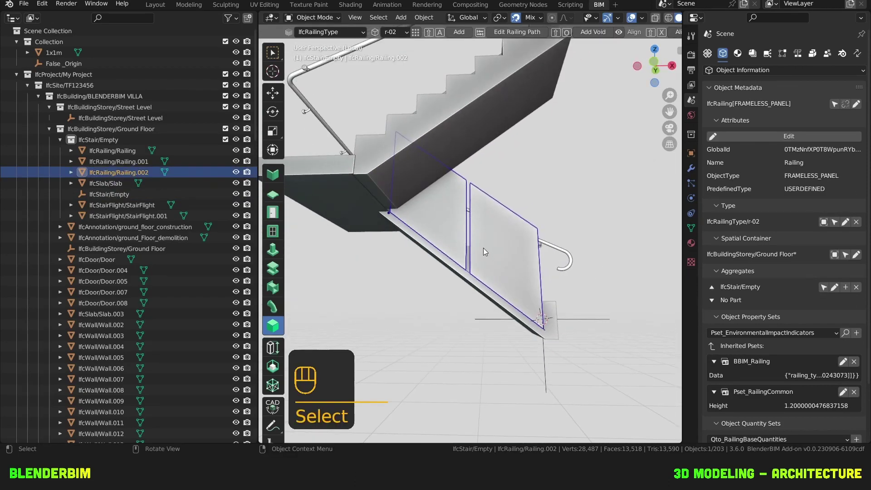
middle_click_drag(483, 248, 468, 258)
middle_click_drag(440, 222, 507, 255, "shift")
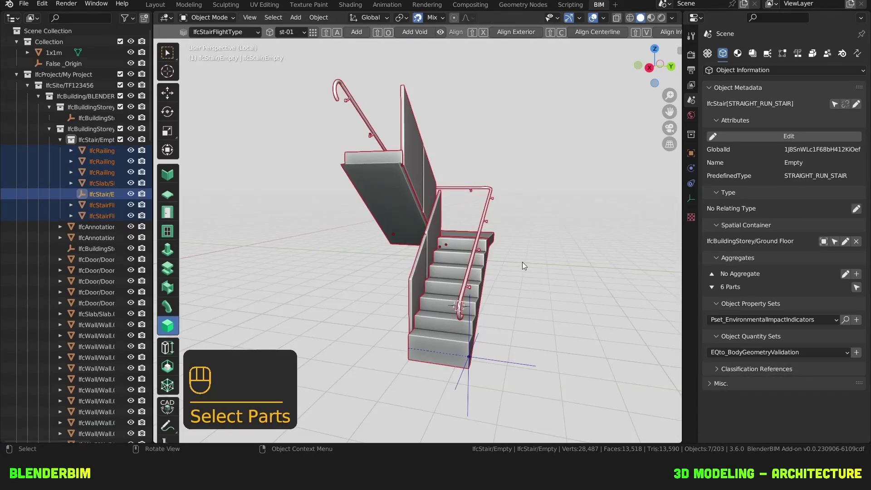
Assign the C35/40 IfcMaterial to the stair flight type st-01 and check that the lower flight inherits it.
left_click(522, 262)
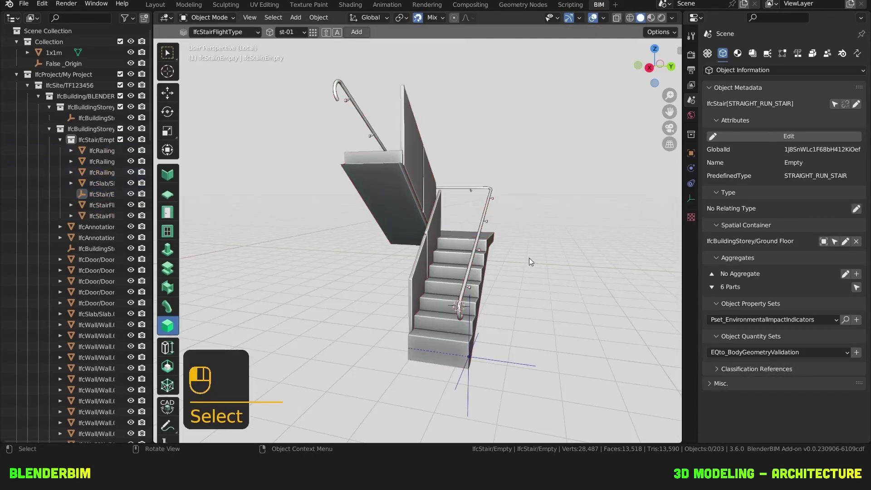
left_click(456, 251)
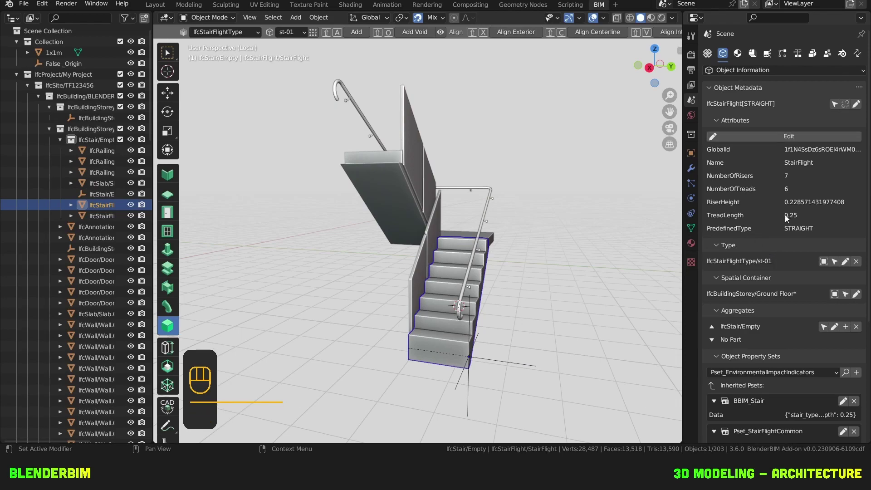
left_click(824, 260)
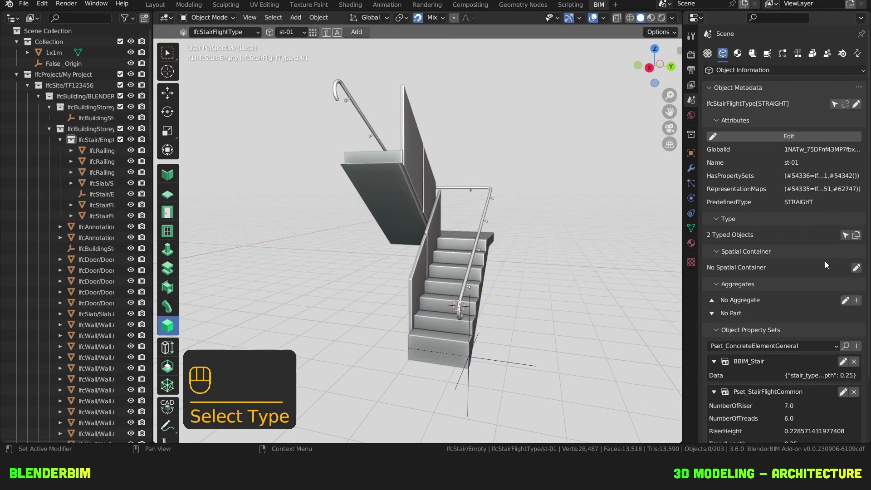
scroll(788, 205, "down", 1)
scroll(791, 197, "down", 3)
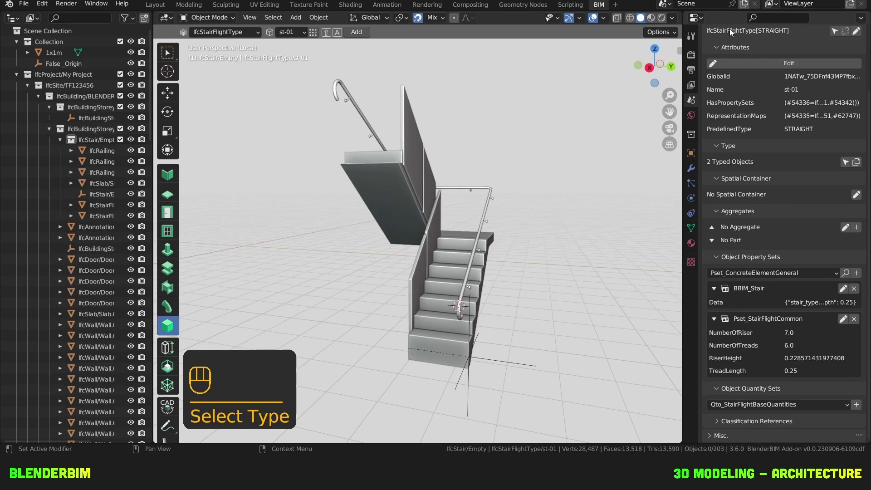
scroll(747, 122, "up", 4)
left_click(740, 54)
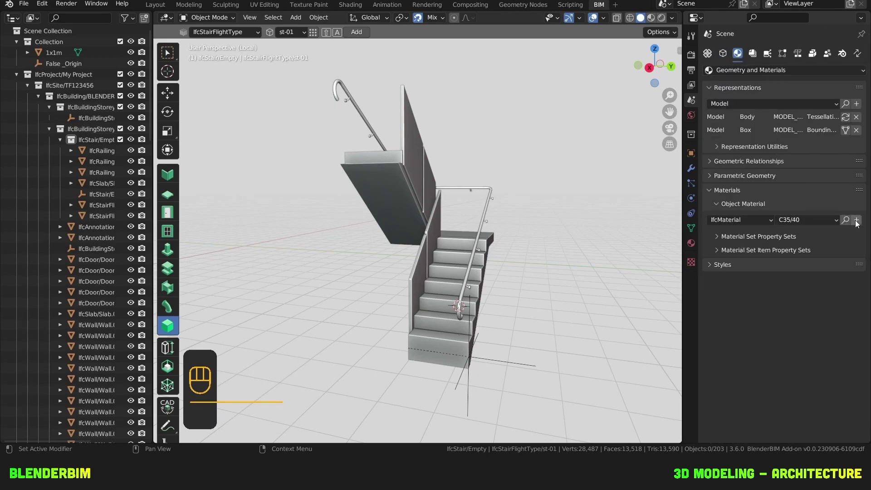
left_click(831, 220)
left_click(826, 219)
left_click(857, 220)
left_click(440, 255)
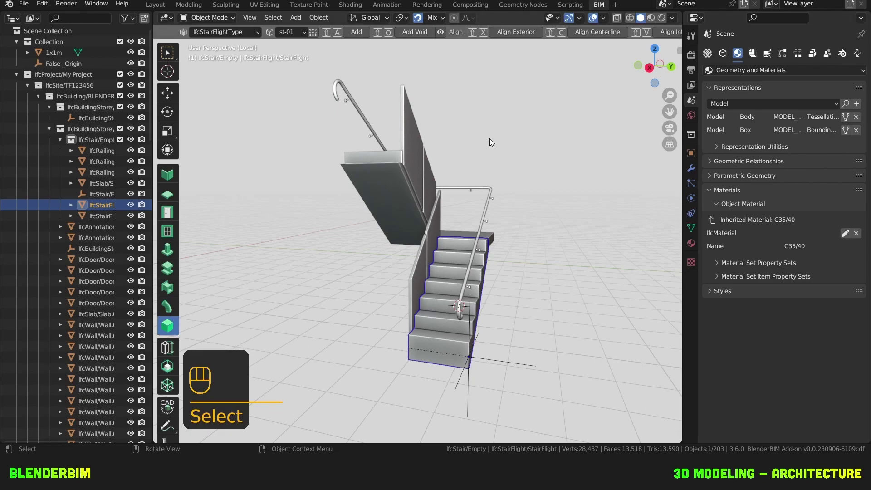
Assign the glass IfcMaterial to the frameless panel railing type r-02.
left_click(418, 156)
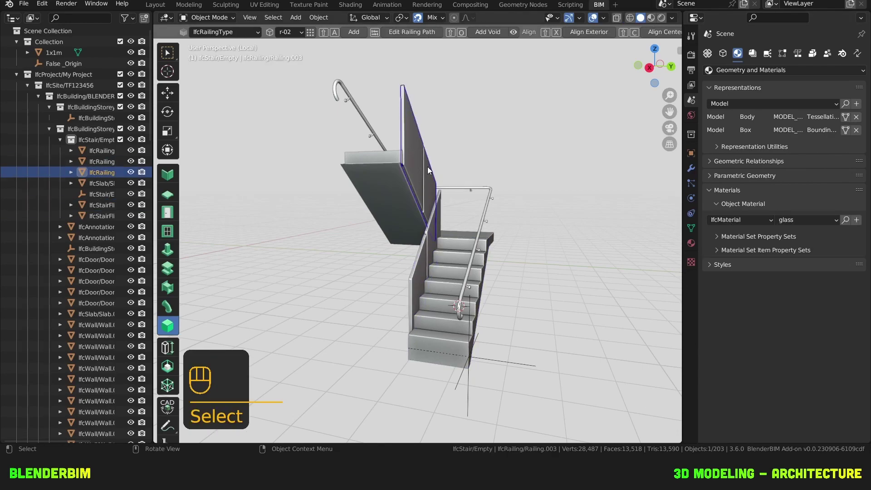
left_click(722, 55)
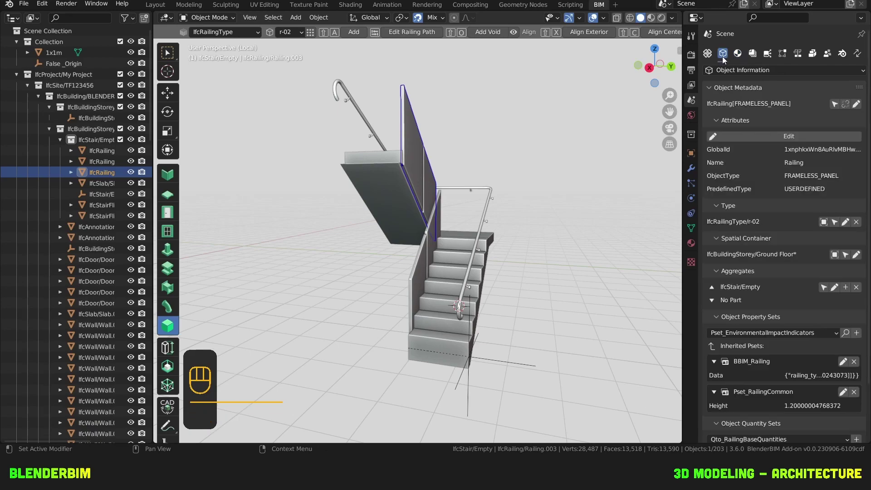
left_click(824, 223)
left_click(737, 53)
left_click(828, 220)
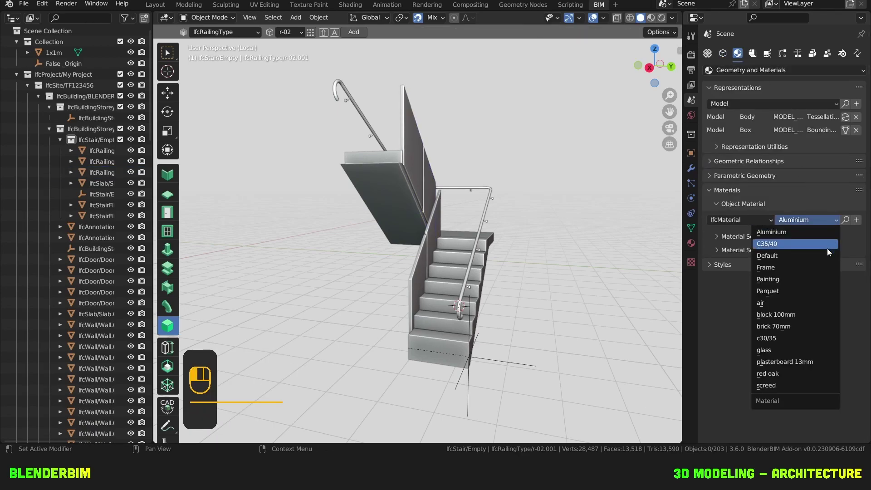
left_click(792, 315)
left_click(856, 219)
Assign the Aluminium IfcMaterial to the wall handrail and review its material attributes and style.
left_click(490, 190)
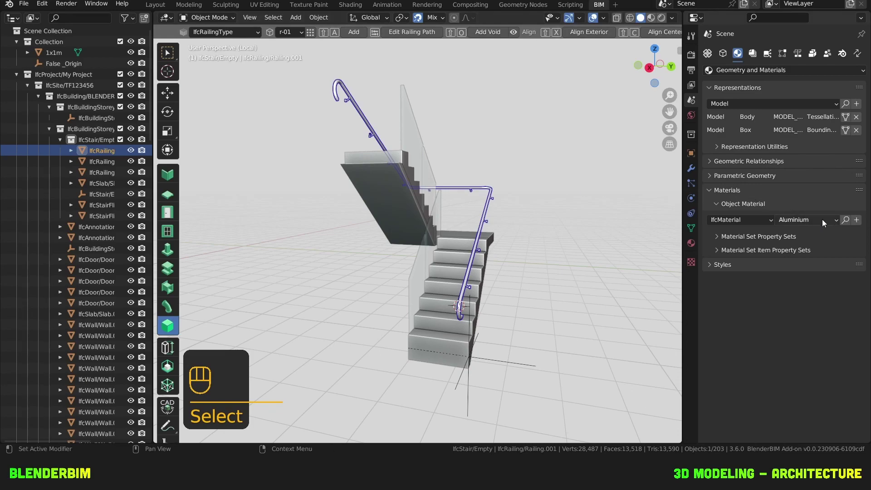
left_click(856, 220)
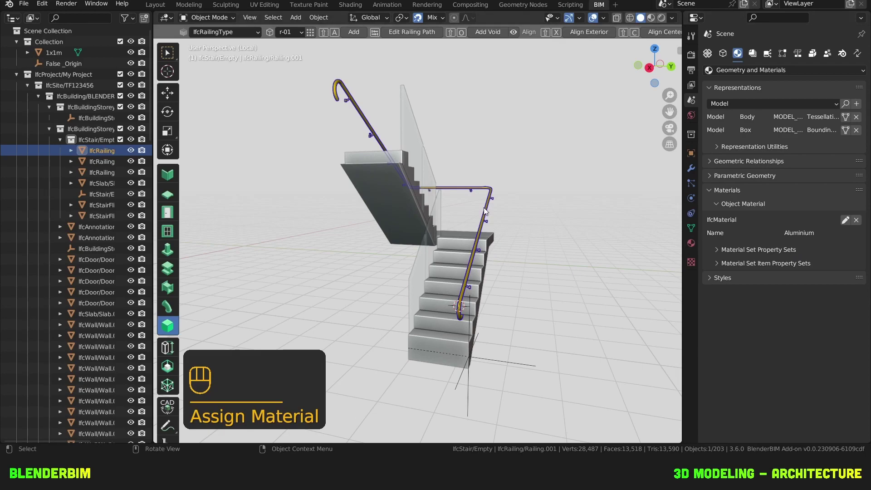
left_click(691, 243)
scroll(703, 158, "down", 1)
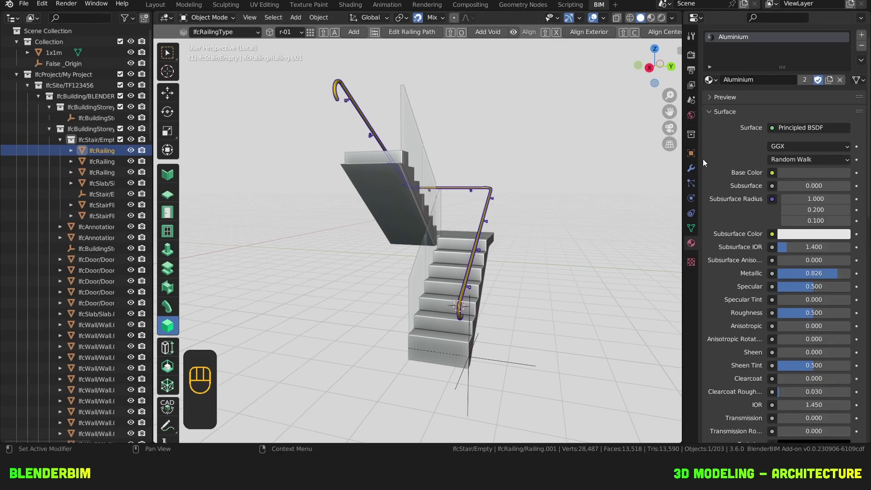
left_click(724, 112)
scroll(812, 304, "down", 3)
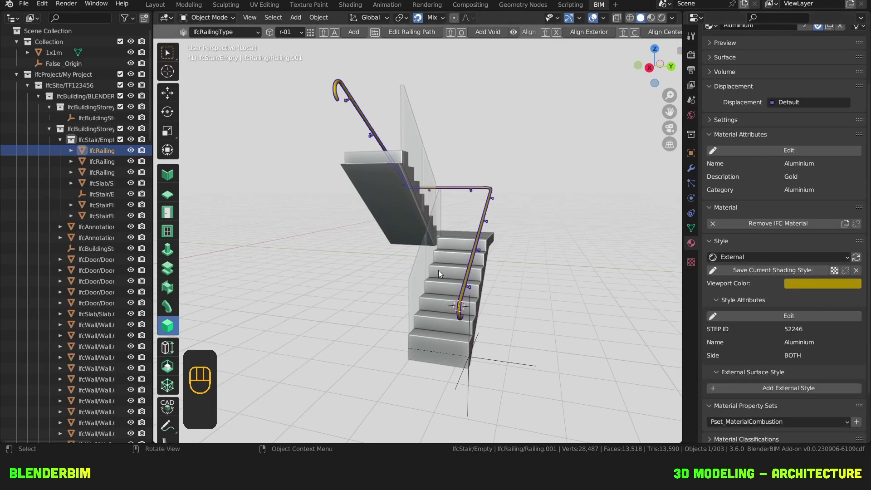
left_click(546, 177)
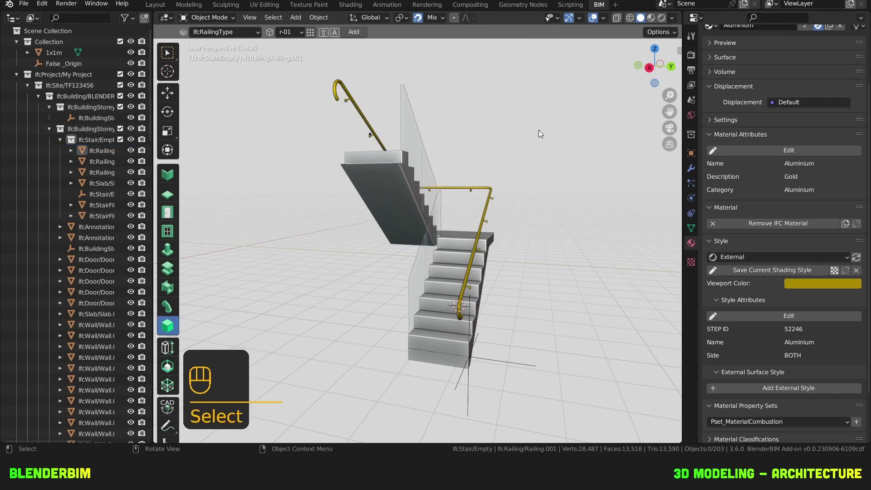
Preview the stair in rendered shading with Scene World lighting disabled and inspect the lower flight's concrete material.
left_click(661, 18)
left_click(659, 18)
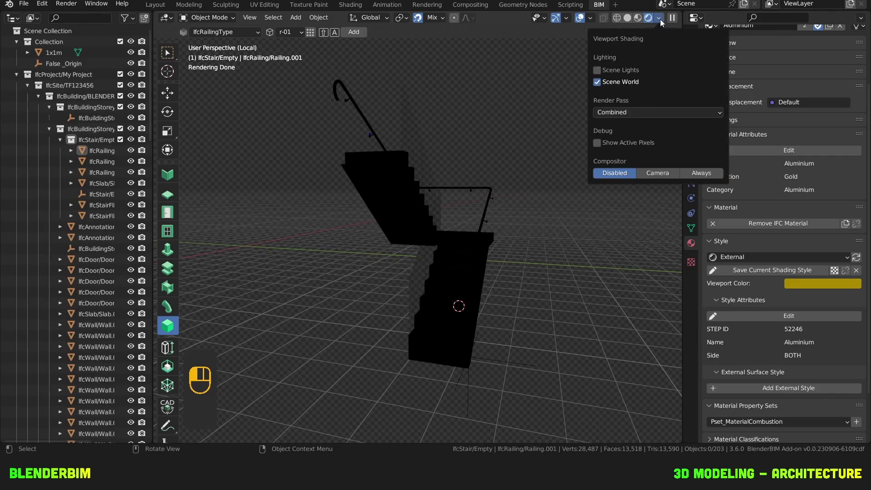
left_click(629, 80)
scroll(474, 229, "up", 1)
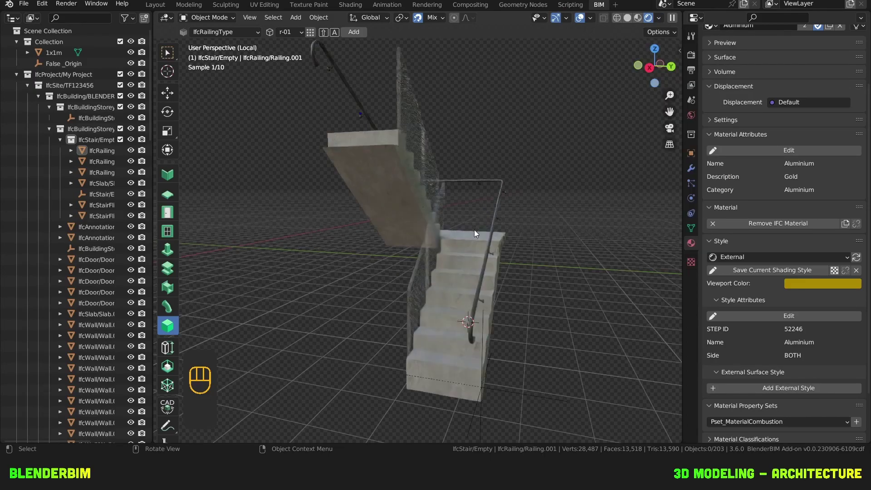
middle_click_drag(475, 229, 466, 217, "shift")
left_click(462, 232)
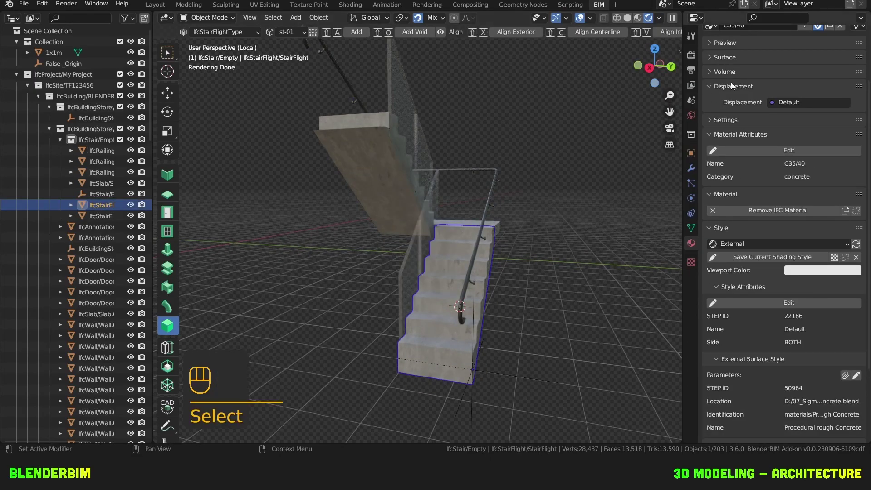
scroll(731, 82, "up", 4)
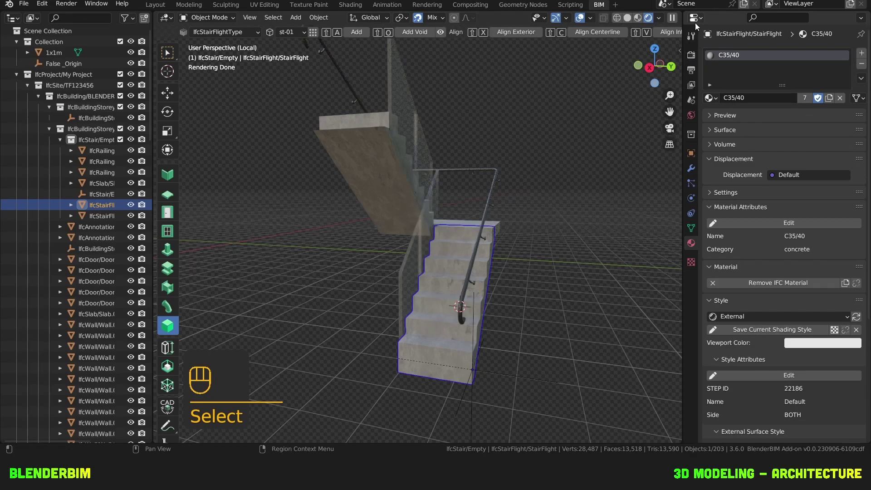
Change the scene's render engine to Workbench.
left_click(691, 55)
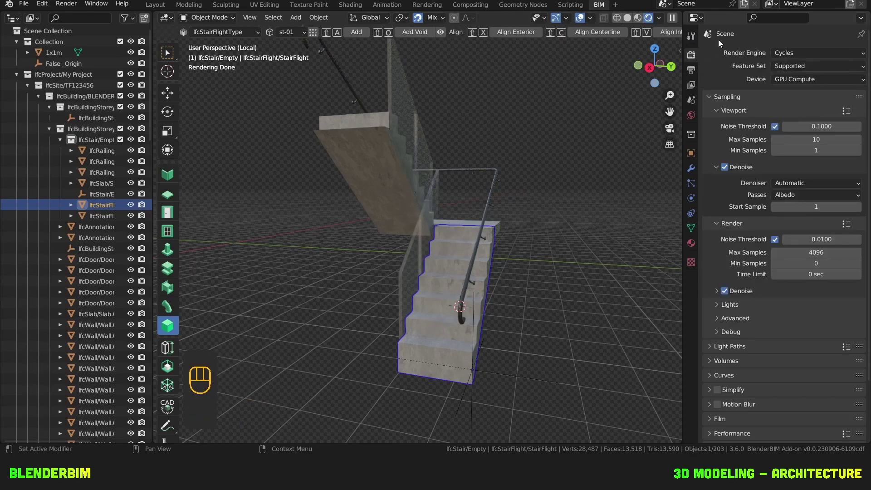
left_click(785, 51)
left_click(793, 80)
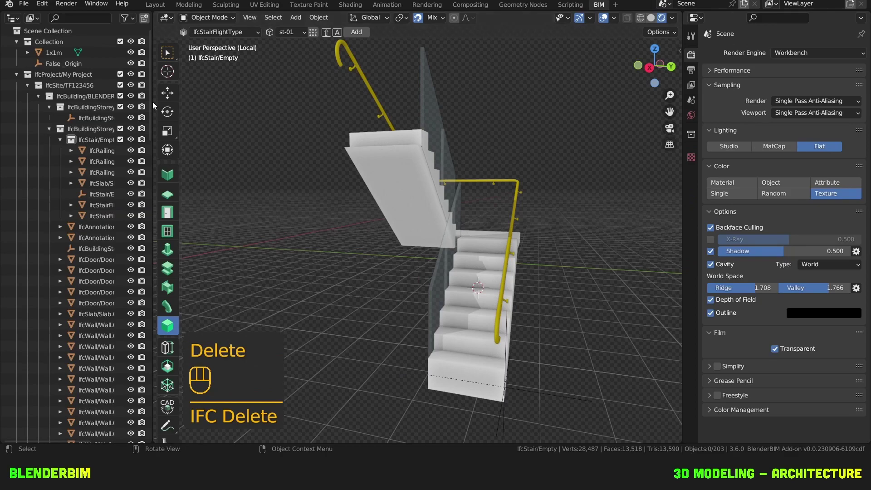
Add a camera, align it to the current view and walk it forward until the stair fills the frame.
left_click(167, 52)
key("shift+a")
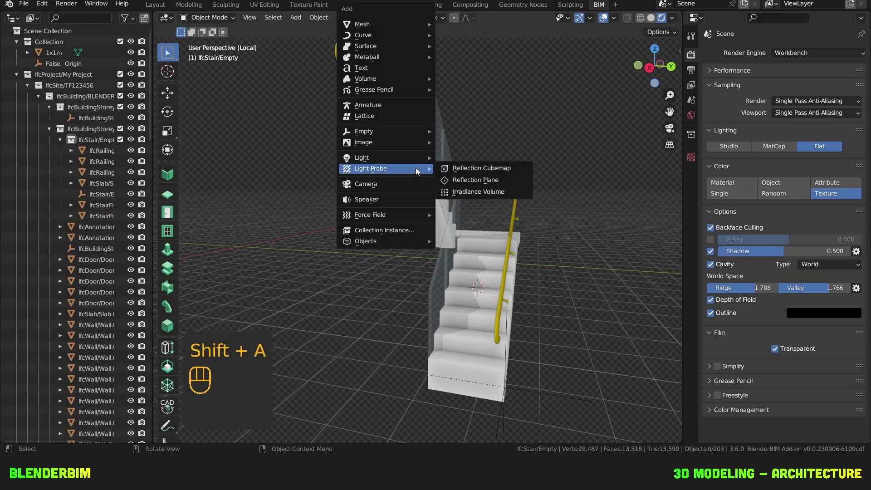
left_click(423, 185)
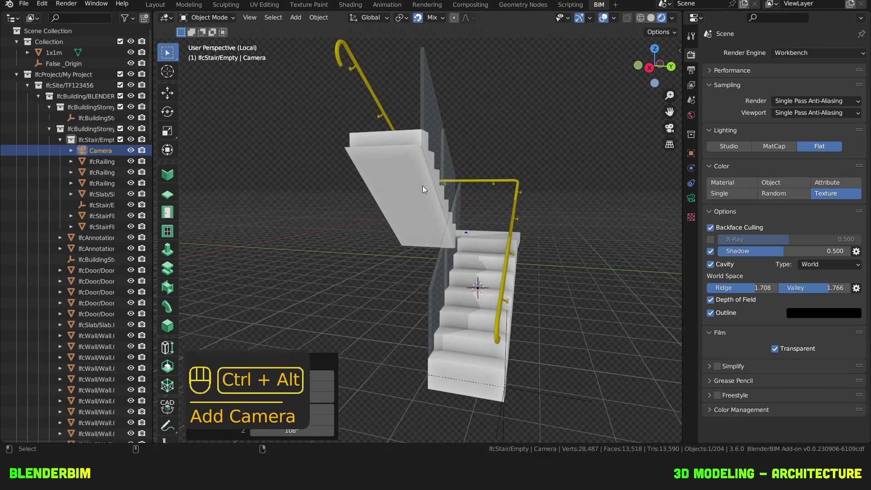
key("ctrl+alt+KP_0")
key("shift+grave")
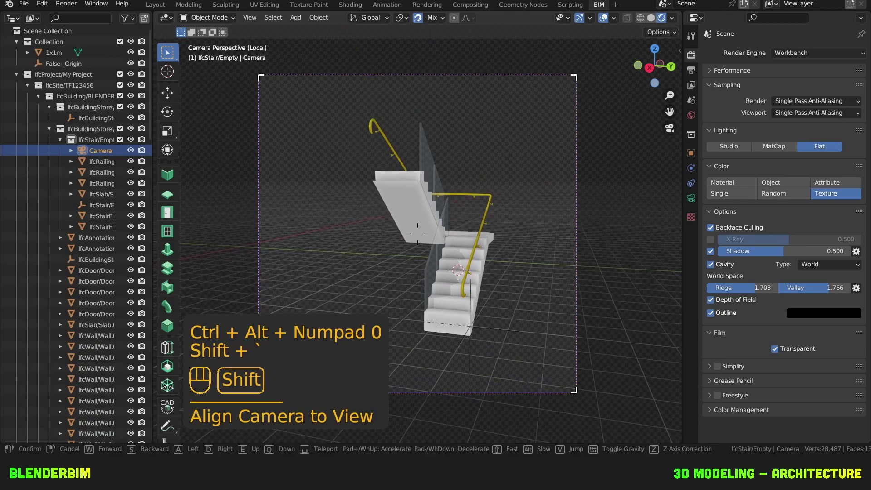
key("w")
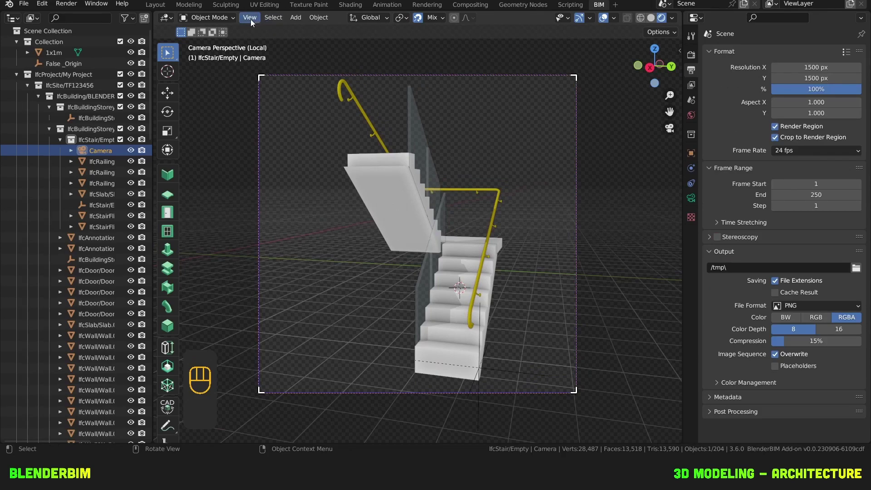
Make a viewport render image of the stair through the camera and close the render result.
left_click(250, 19)
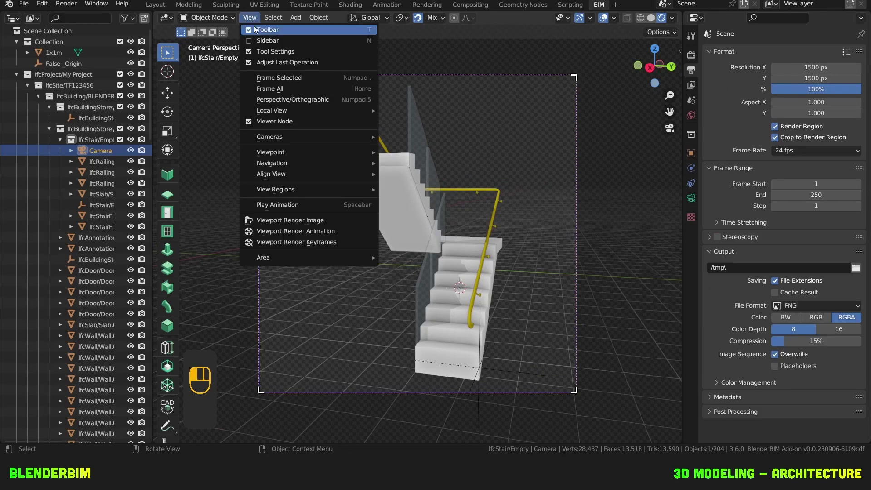
left_click(303, 221)
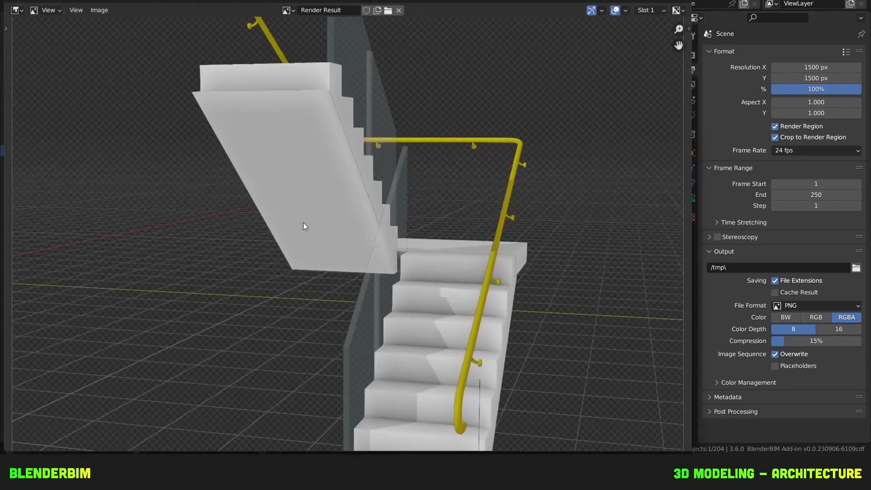
left_click(686, 1)
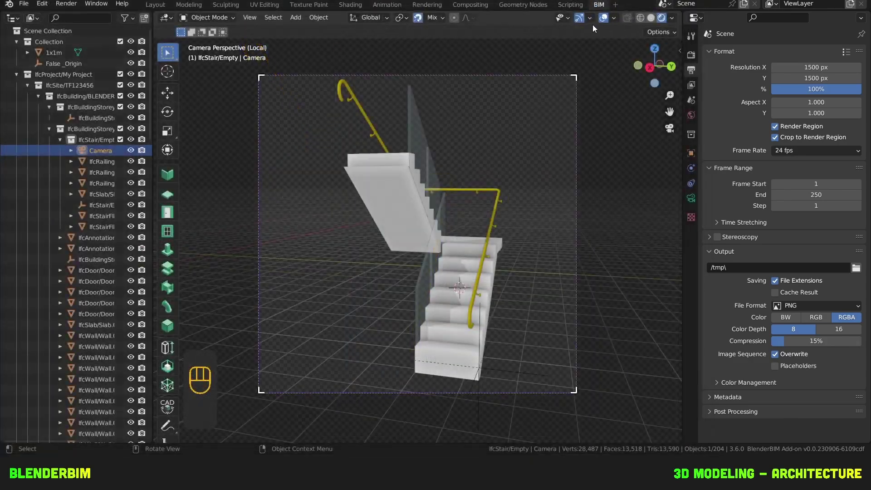
Hide the viewport overlays and produce a new viewport render image of the stair, keeping the film transparent.
left_click(603, 18)
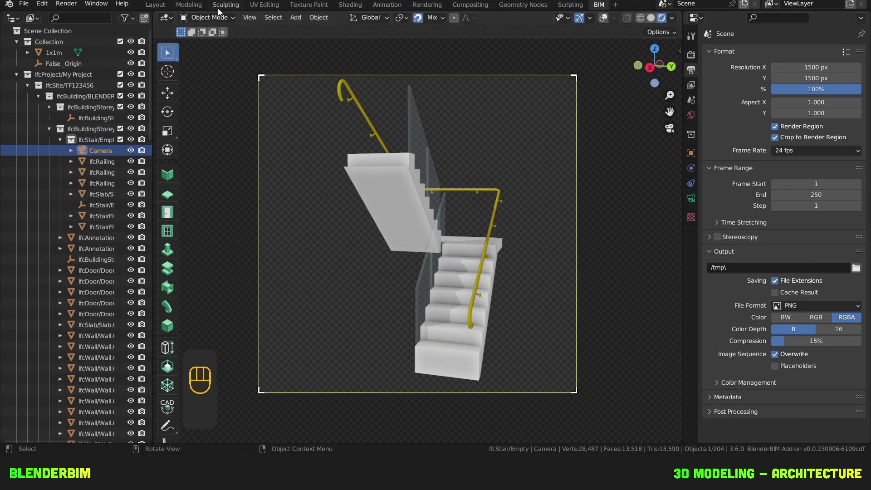
left_click(692, 55)
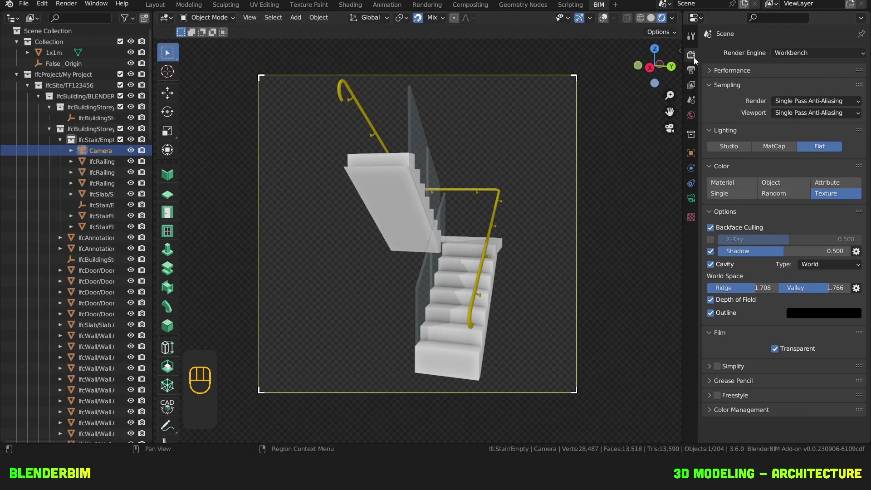
left_click(724, 334)
left_click(717, 331)
left_click(777, 352)
left_click(778, 352)
left_click(249, 18)
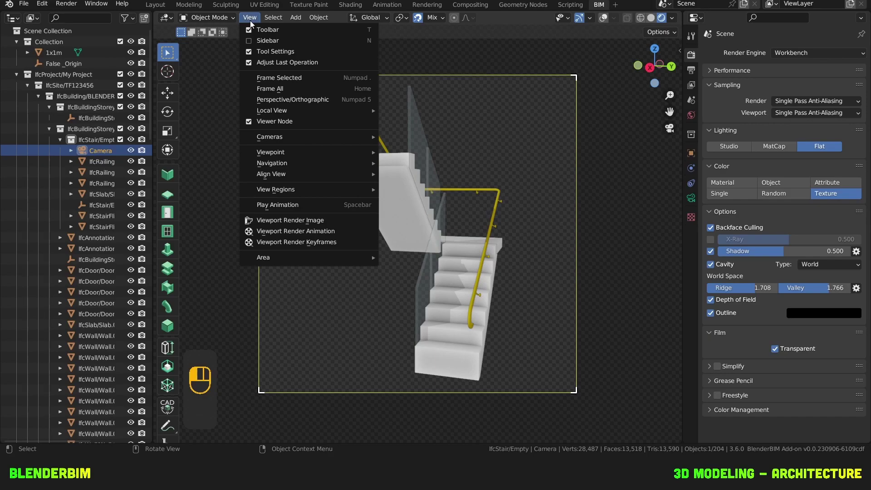
left_click(306, 223)
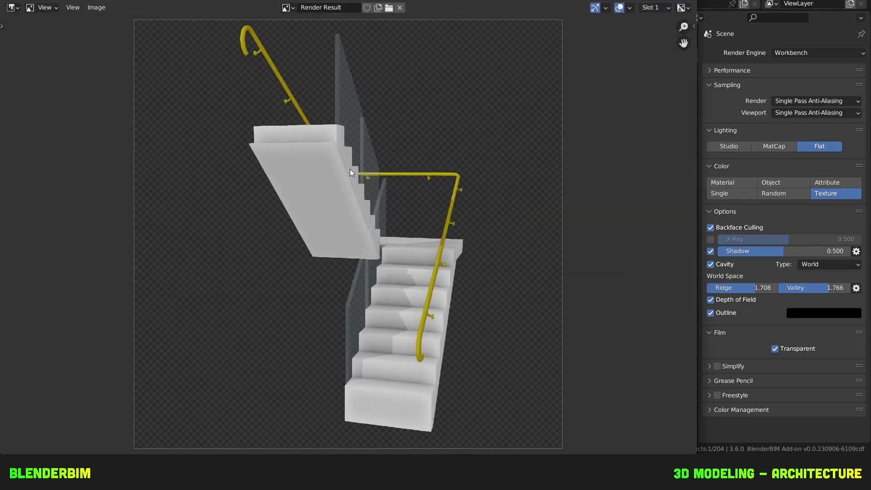